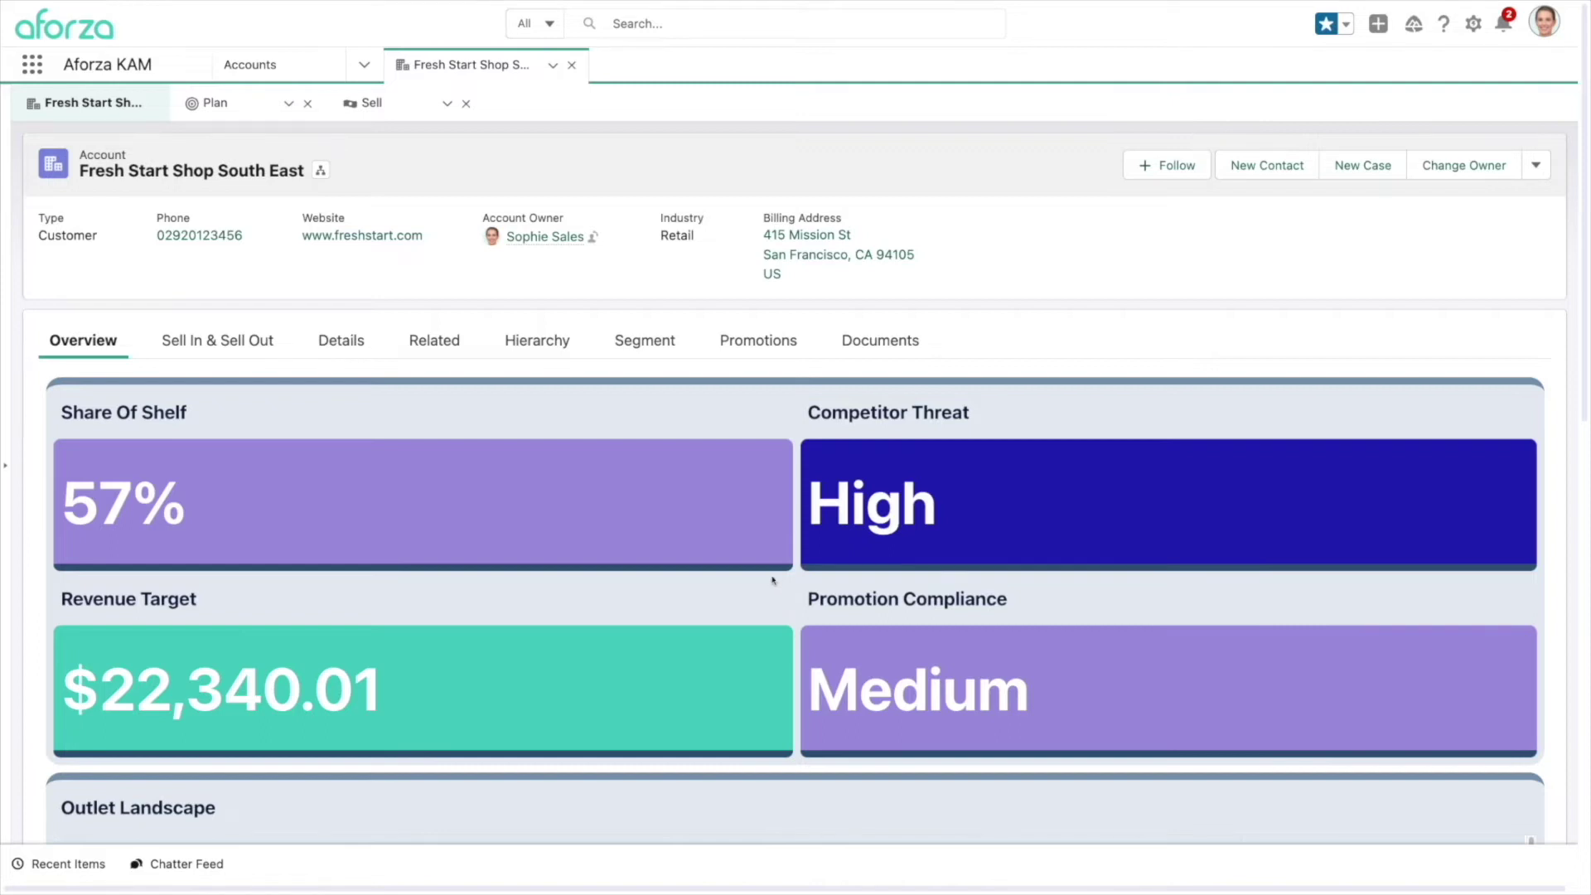
pyautogui.scroll(-3, 792, 577)
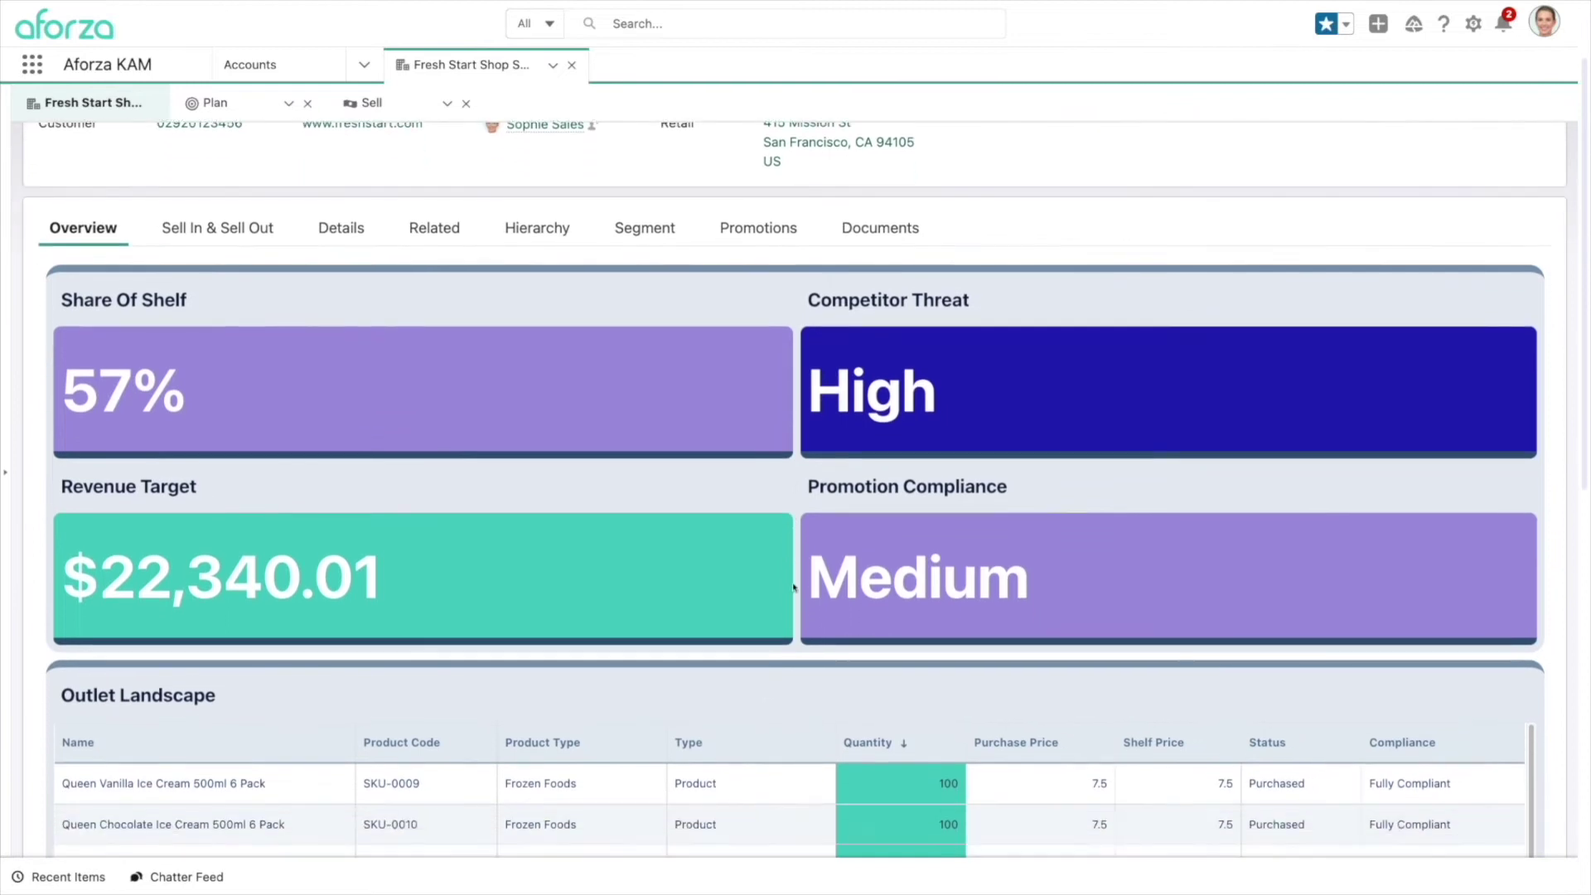
pyautogui.scroll(-1, 793, 594)
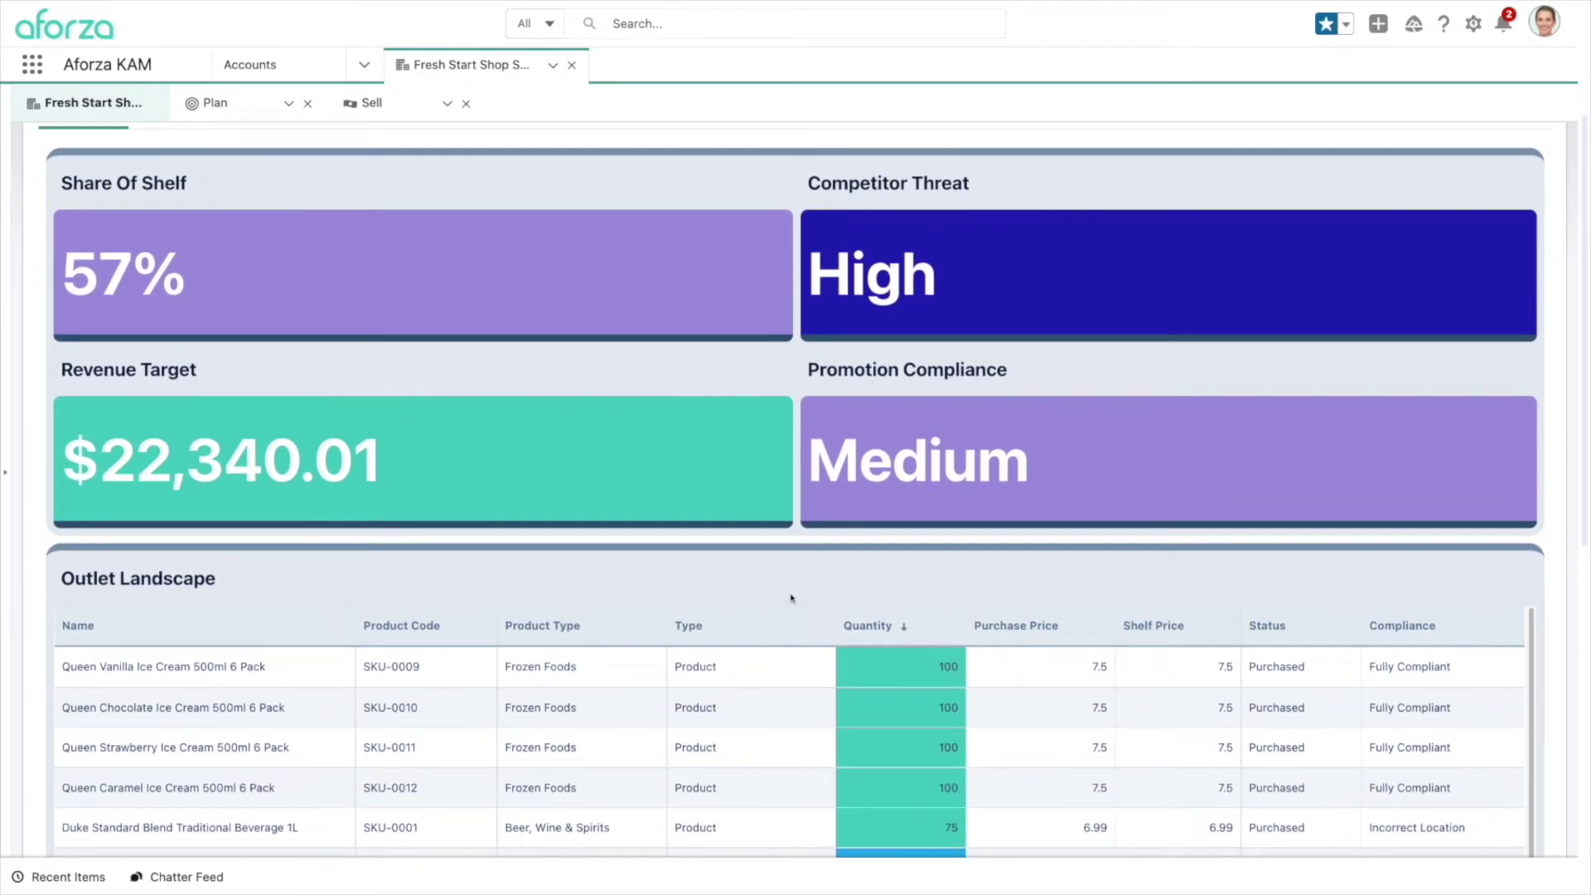
pyautogui.scroll(-1, 804, 594)
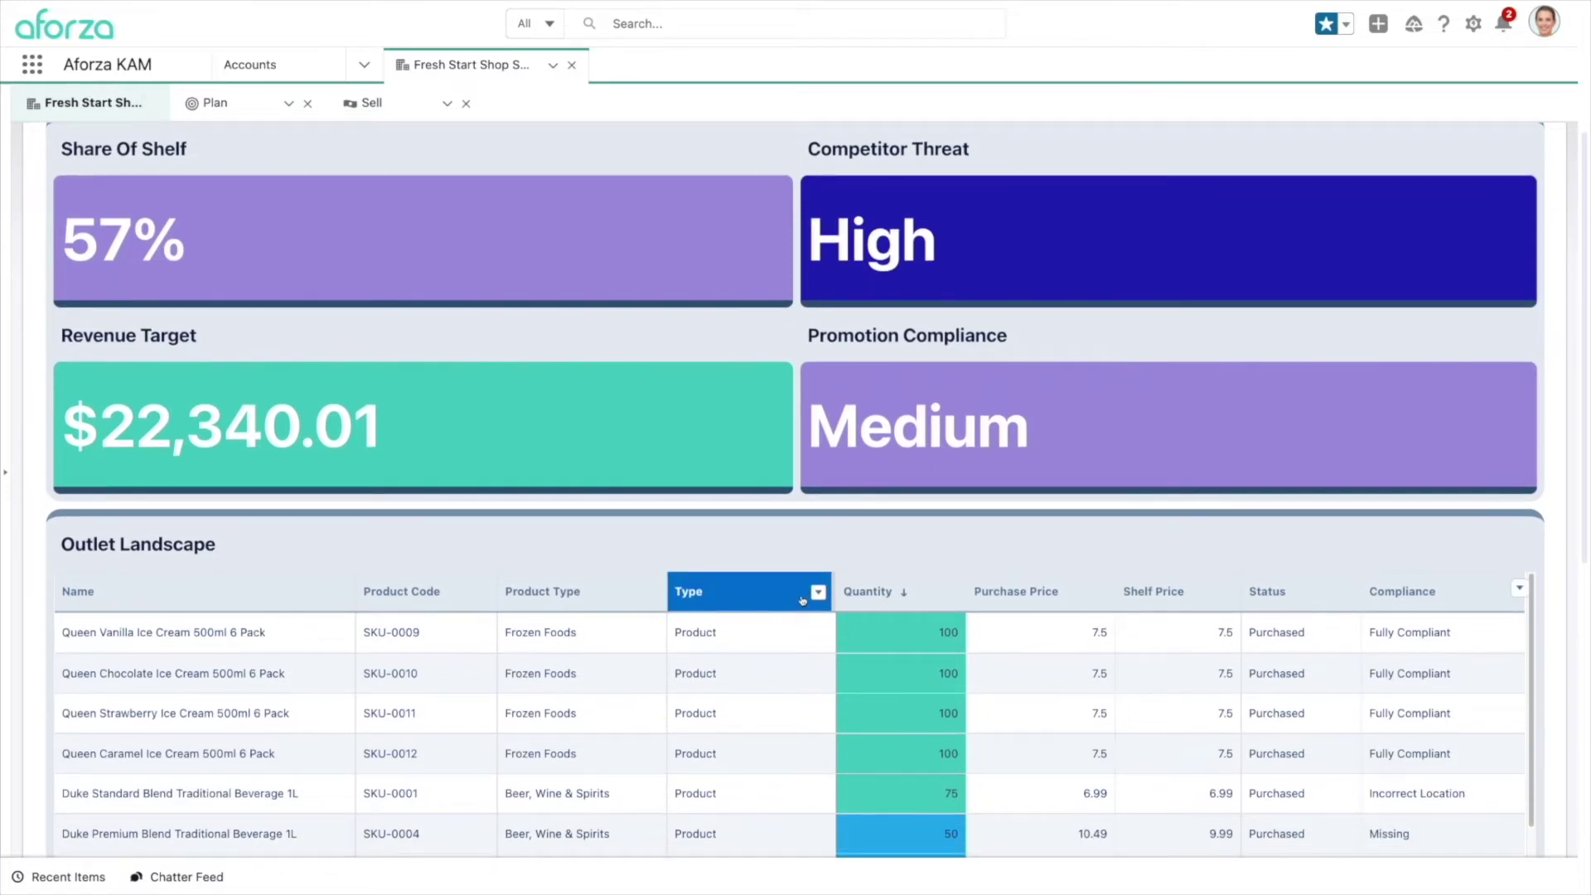
pyautogui.scroll(-1, 795, 602)
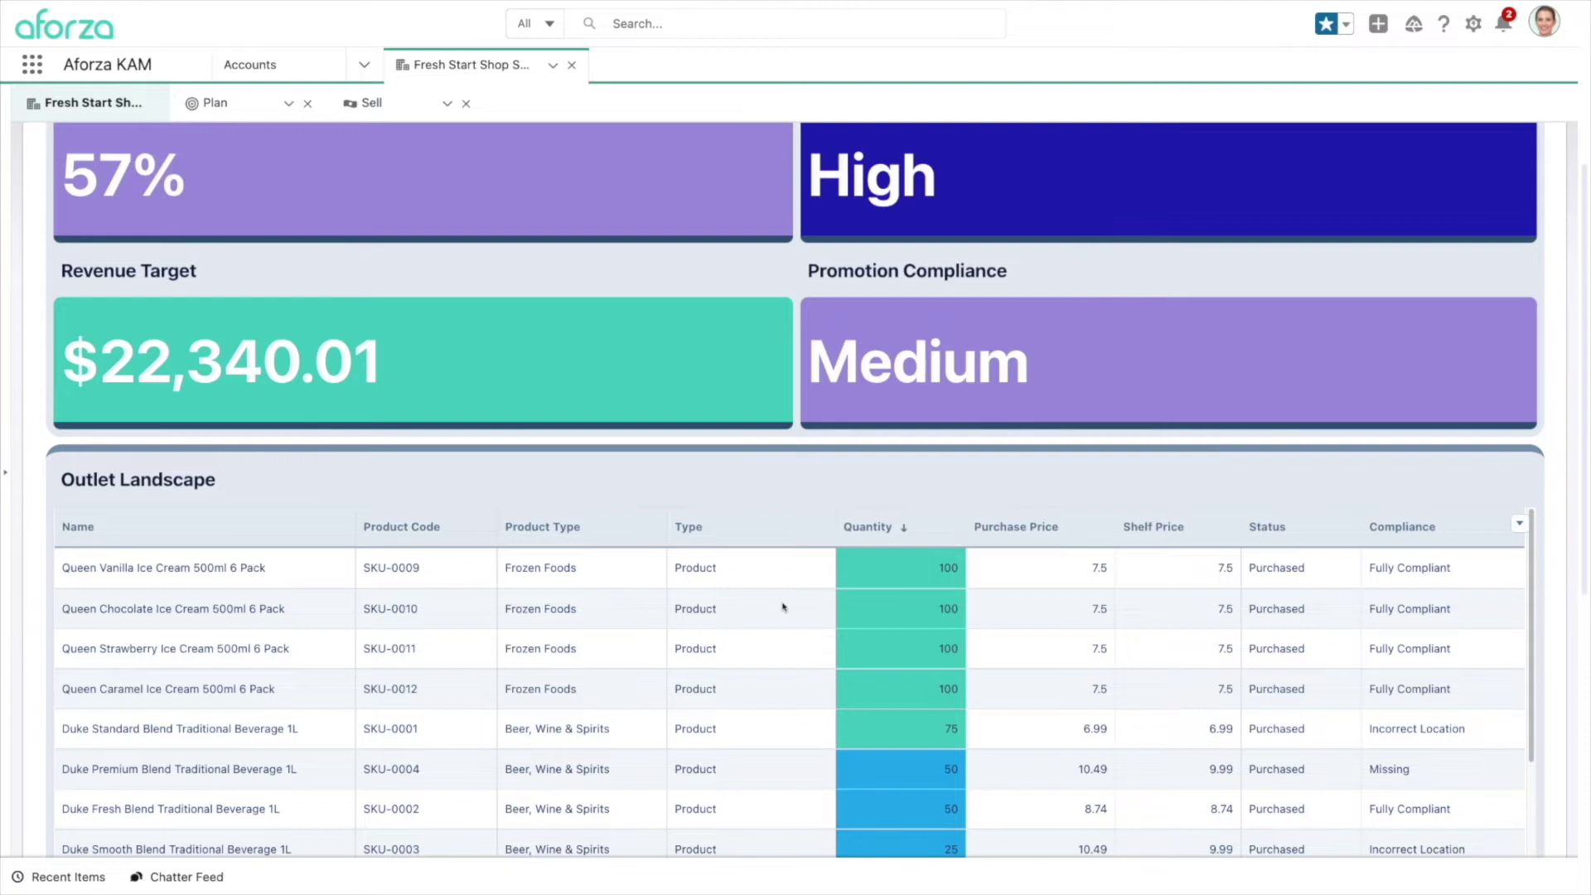
pyautogui.scroll(2, 789, 606)
pyautogui.scroll(3, 788, 610)
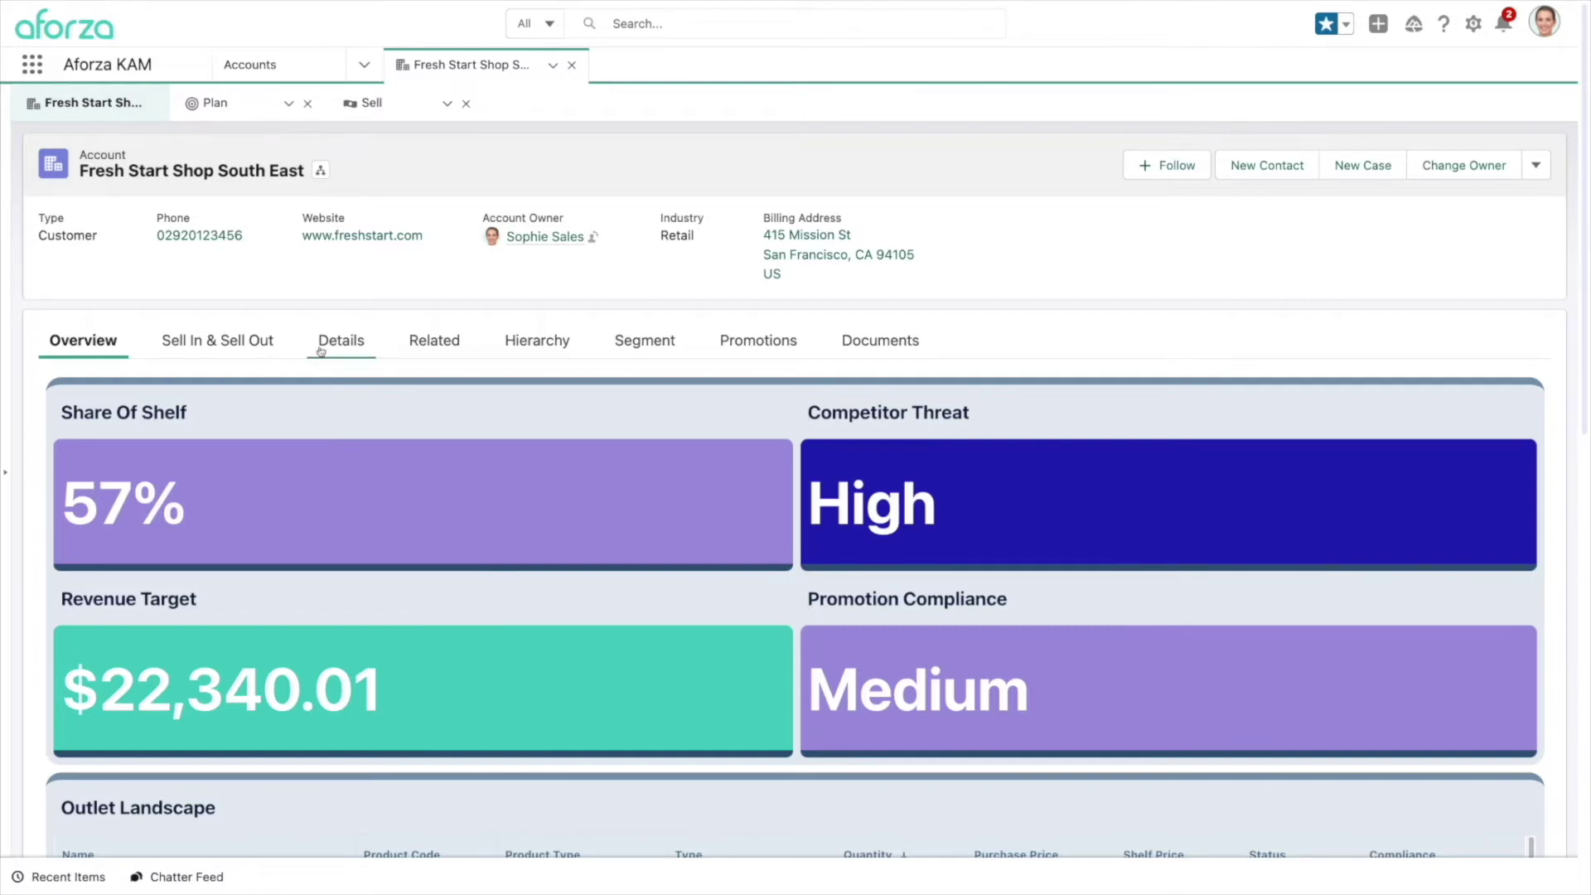
# - Review the Sell In & Sell Out tab: 66.33% financial effectiveness, $477.4K sell-out revenue and volume charts
pyautogui.click(208, 343)
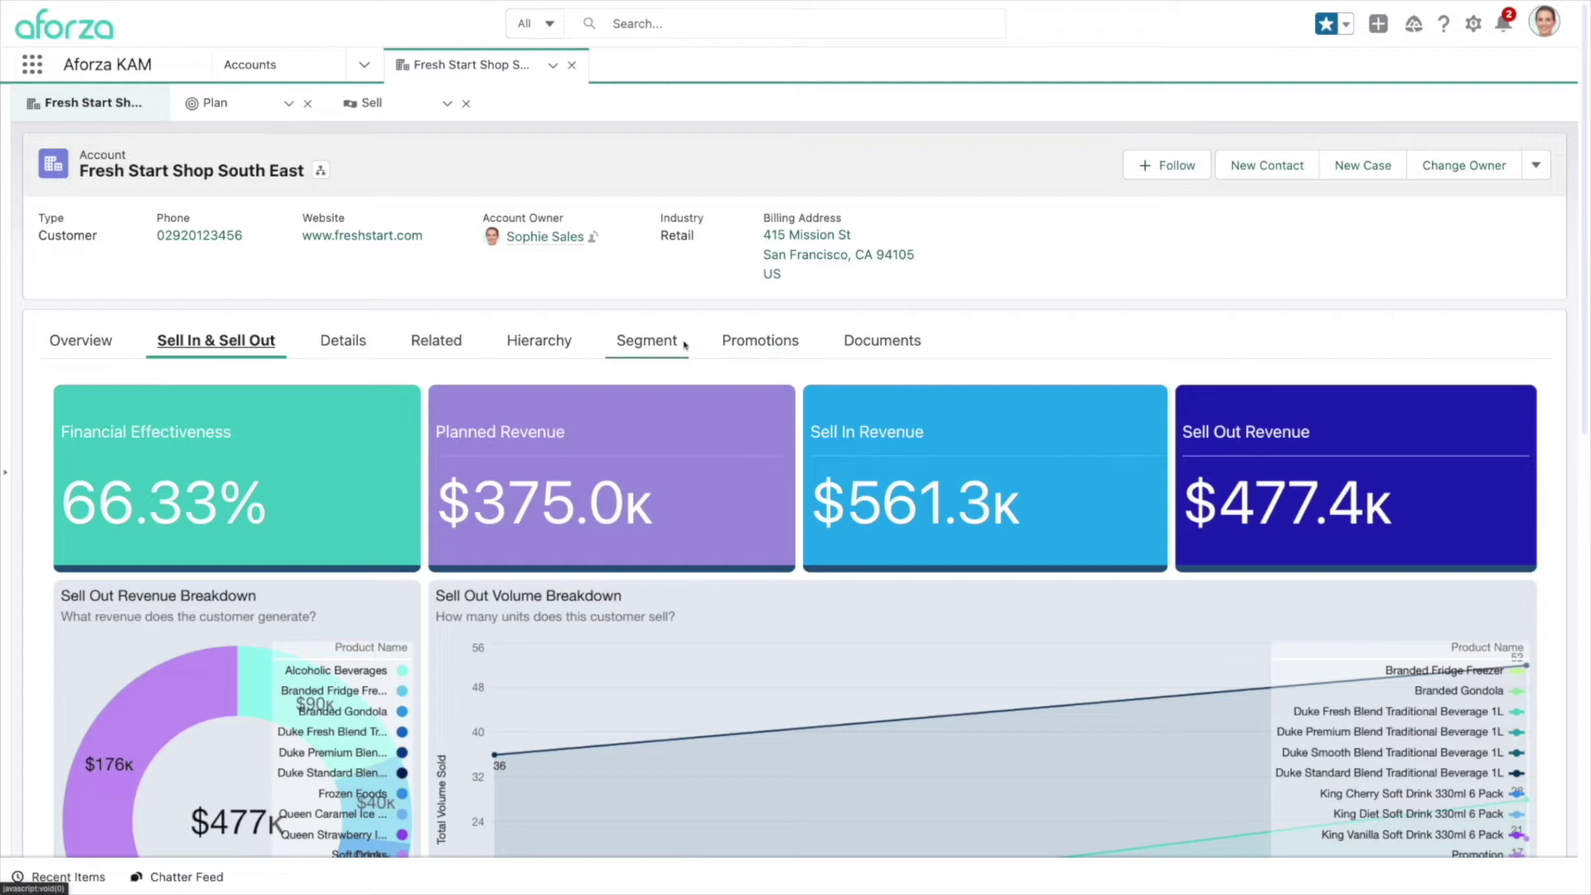
pyautogui.scroll(-2, 804, 379)
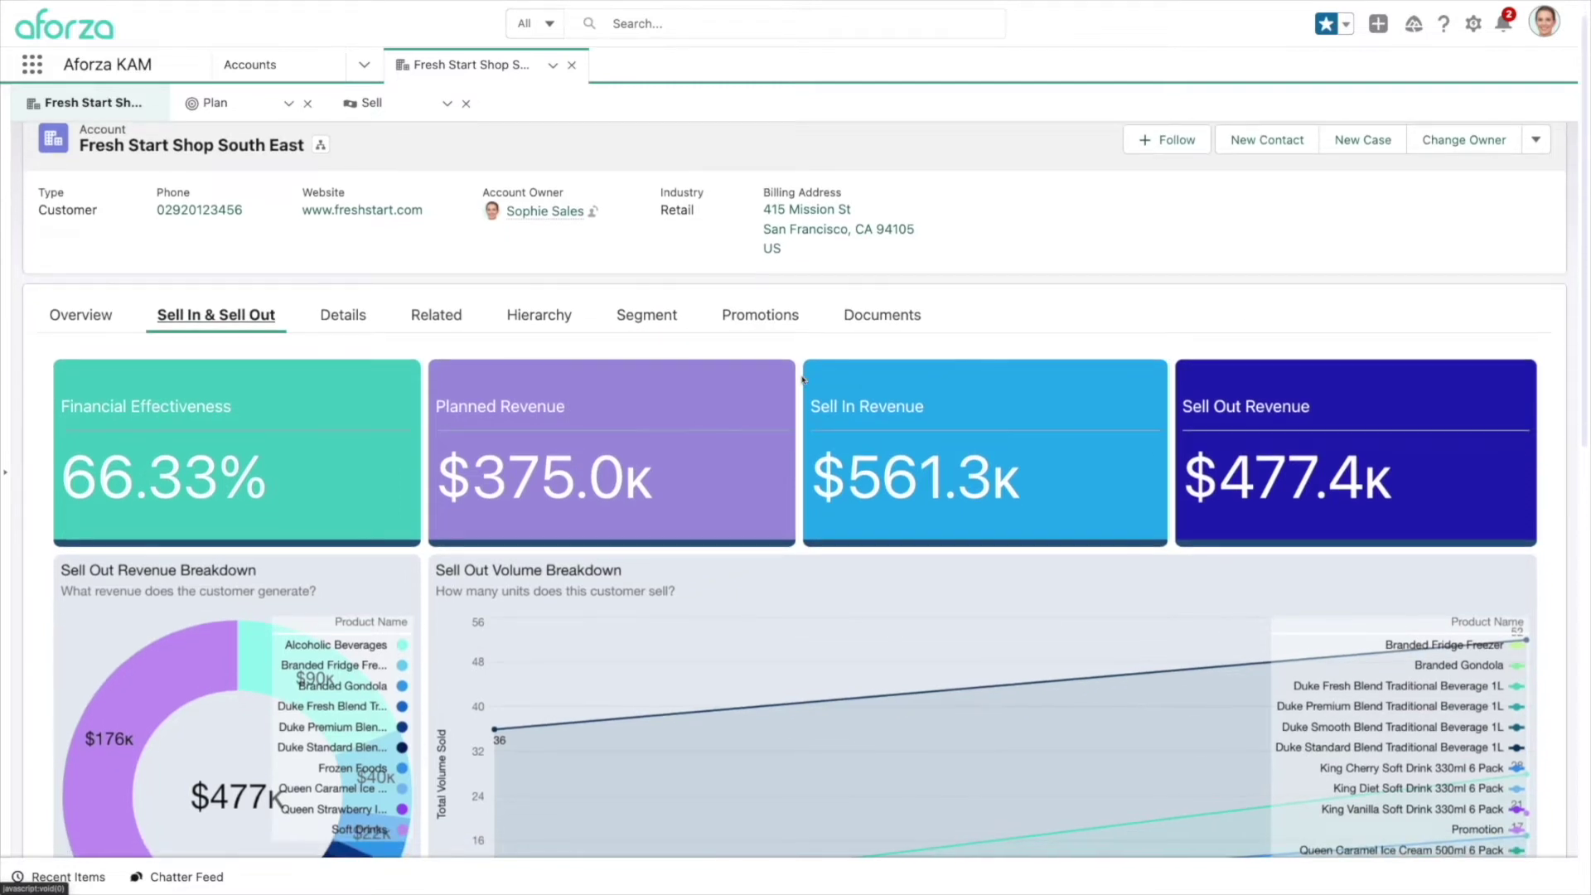
pyautogui.scroll(-1, 802, 380)
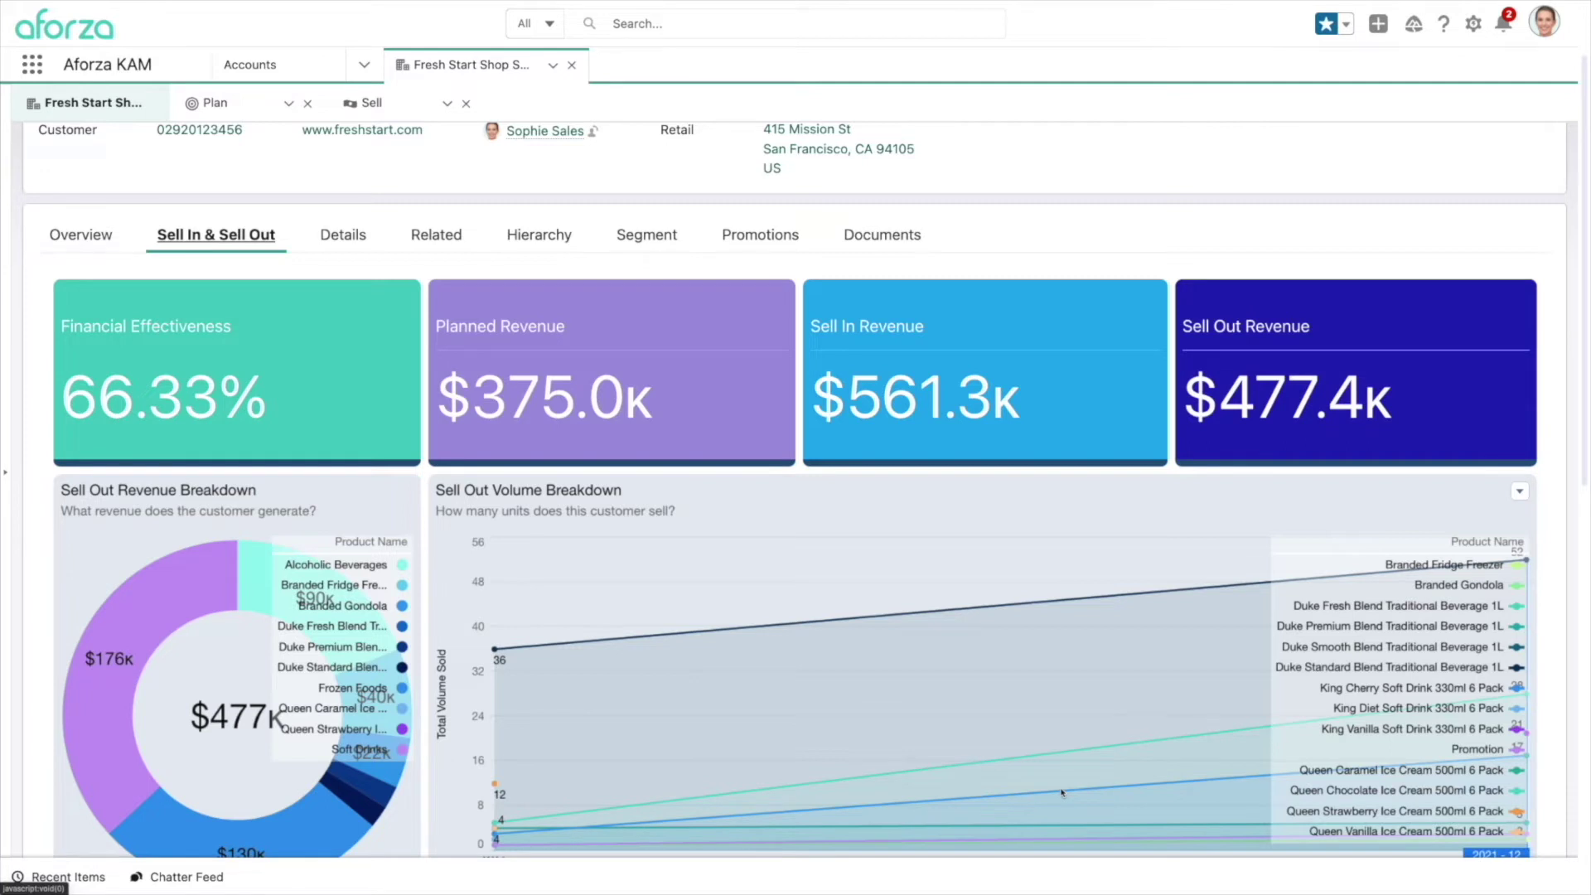
pyautogui.scroll(2, 1061, 793)
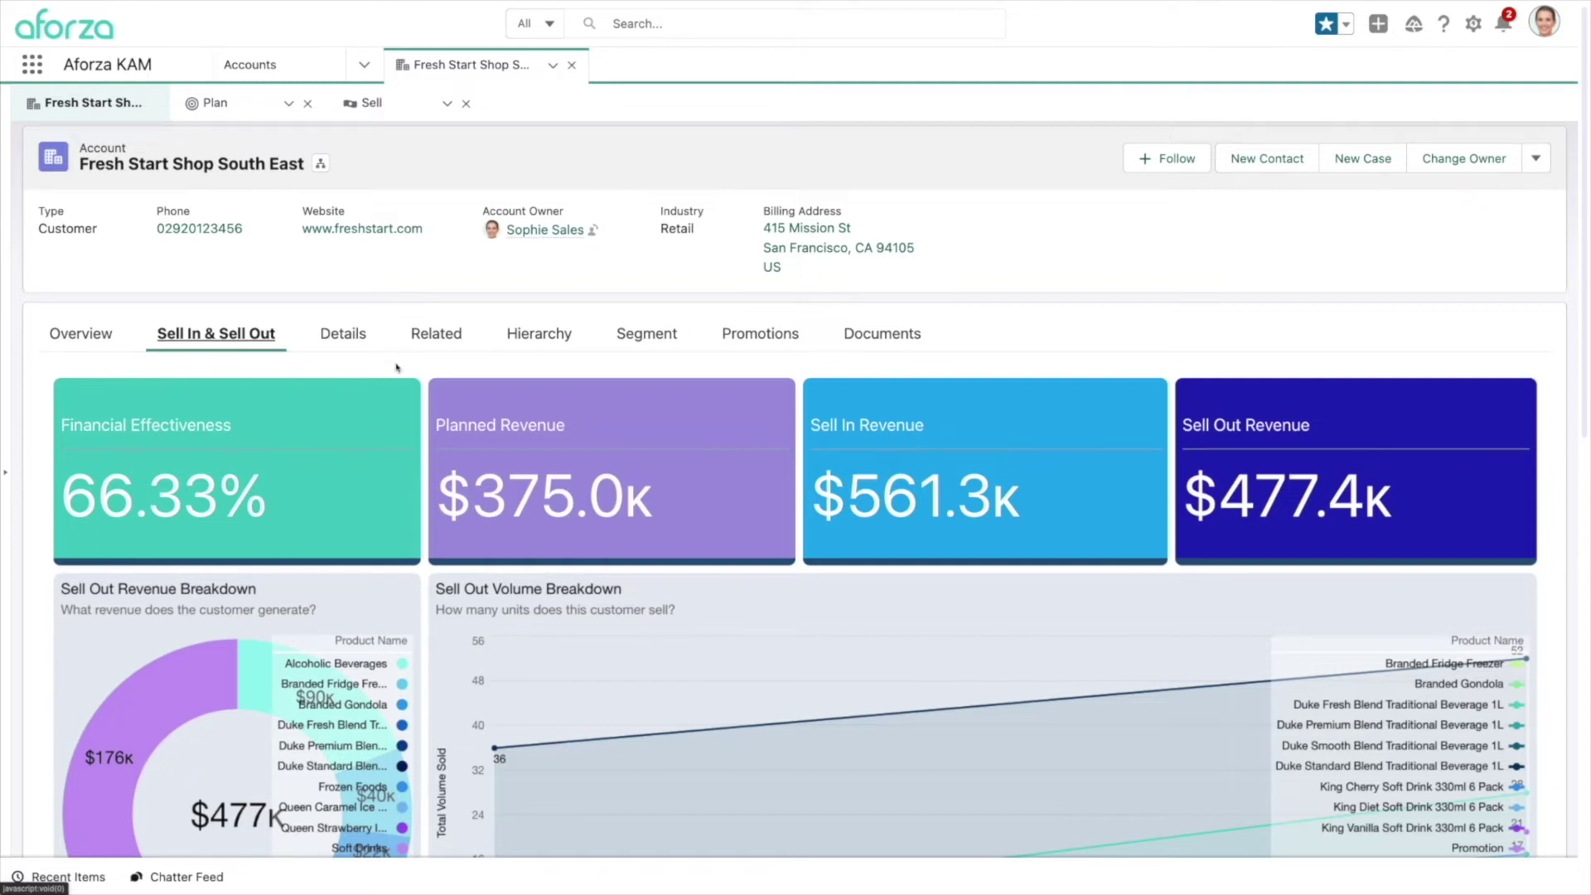
# - Review the Details tab's Address, Outlet, Policies and Financial sections, including the $3,650.92 credit amount
pyautogui.click(341, 336)
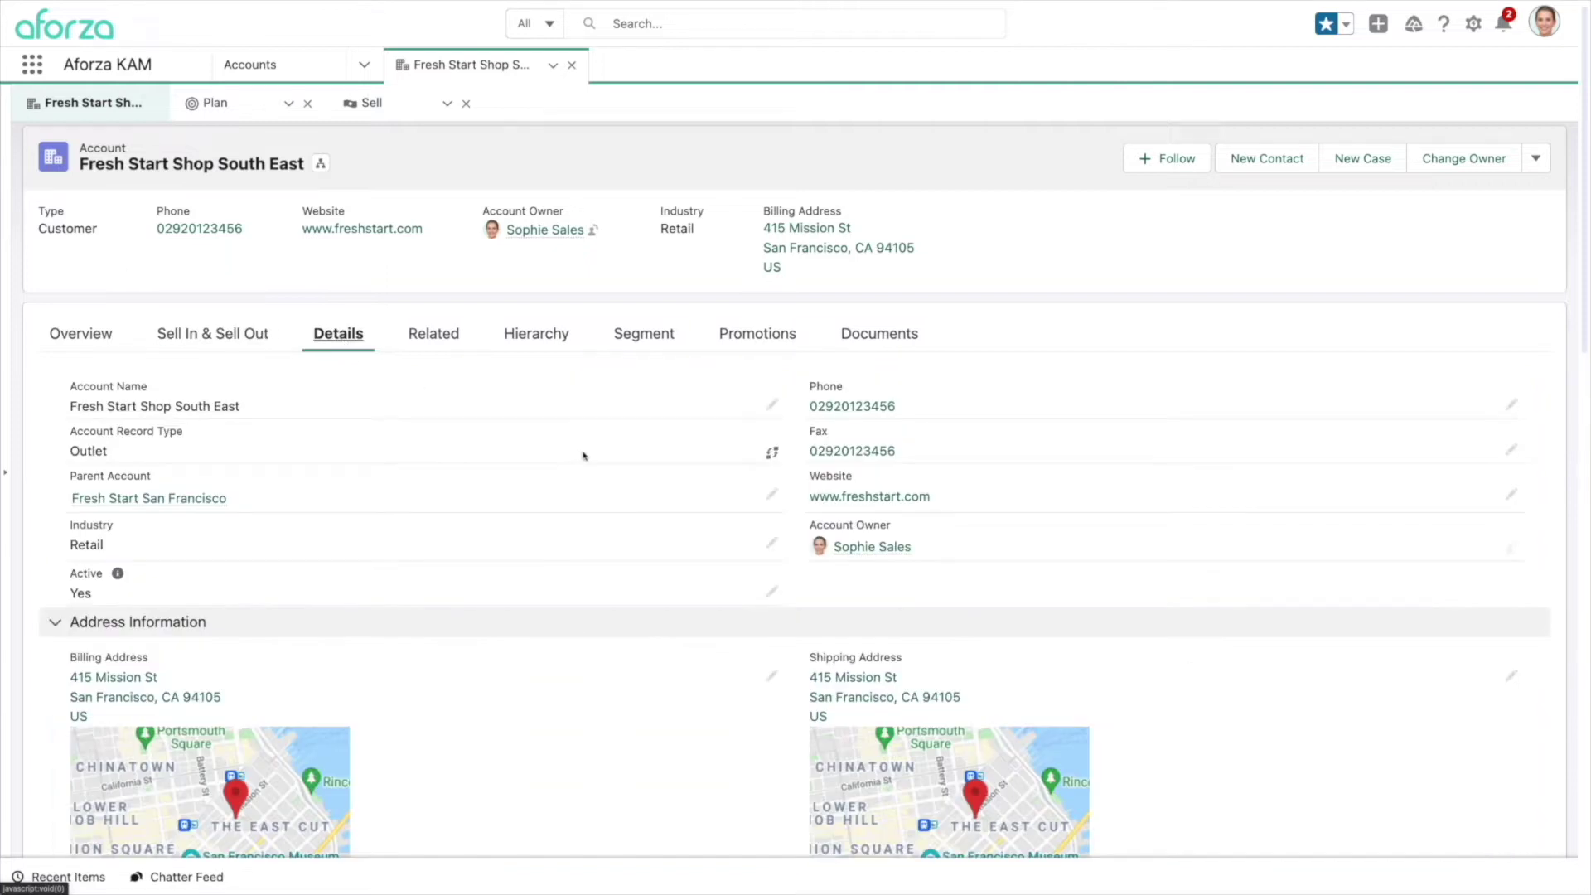
pyautogui.scroll(-3, 584, 455)
pyautogui.scroll(-1, 584, 457)
pyautogui.scroll(-3, 584, 457)
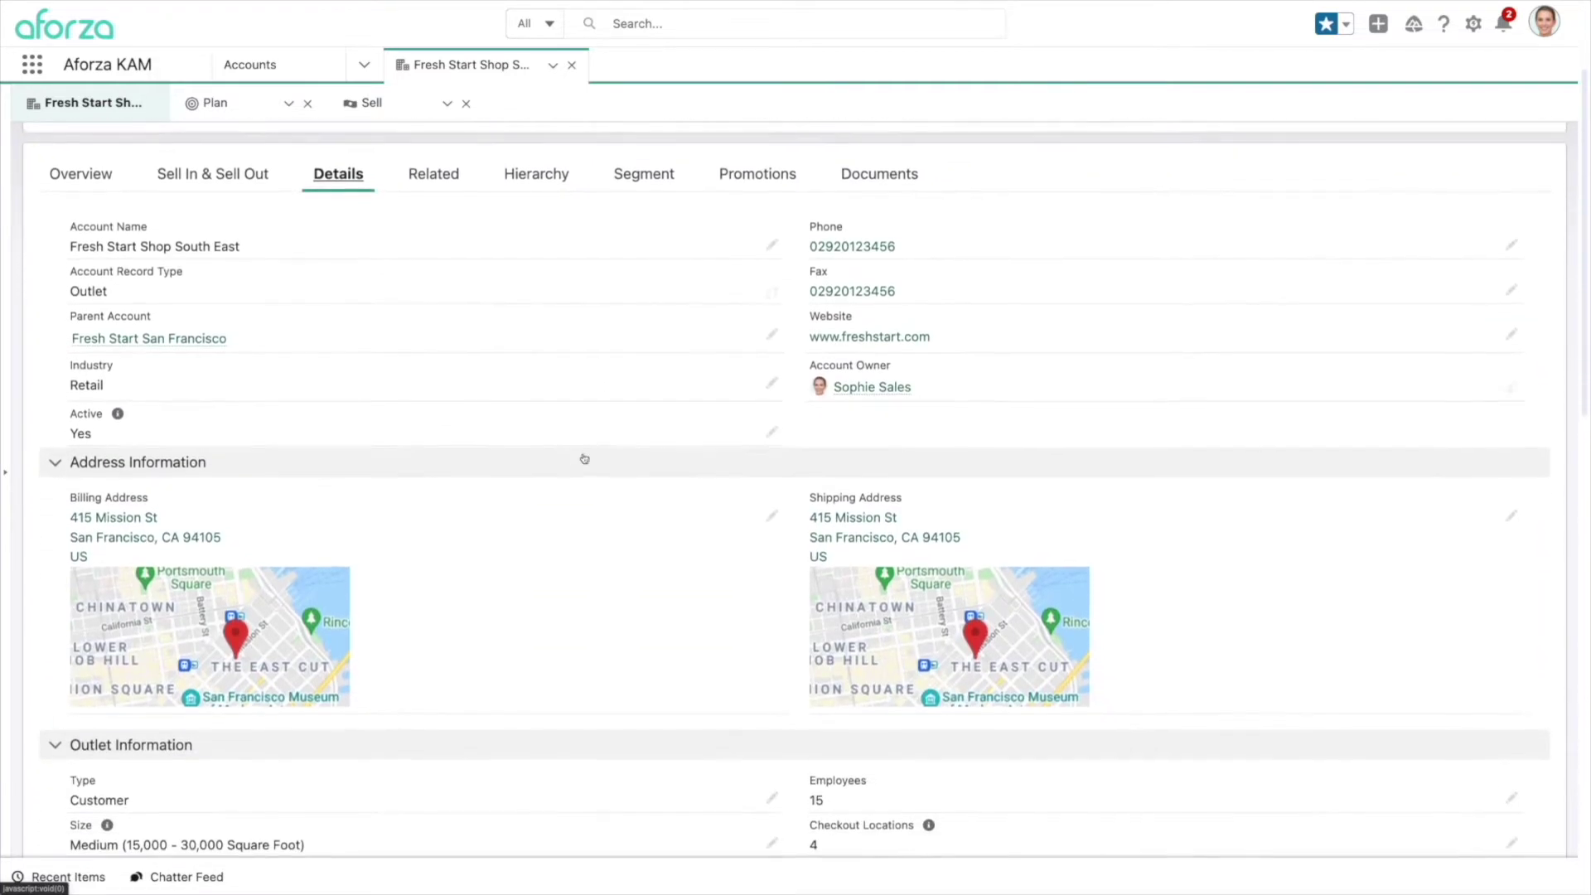
pyautogui.scroll(-3, 584, 458)
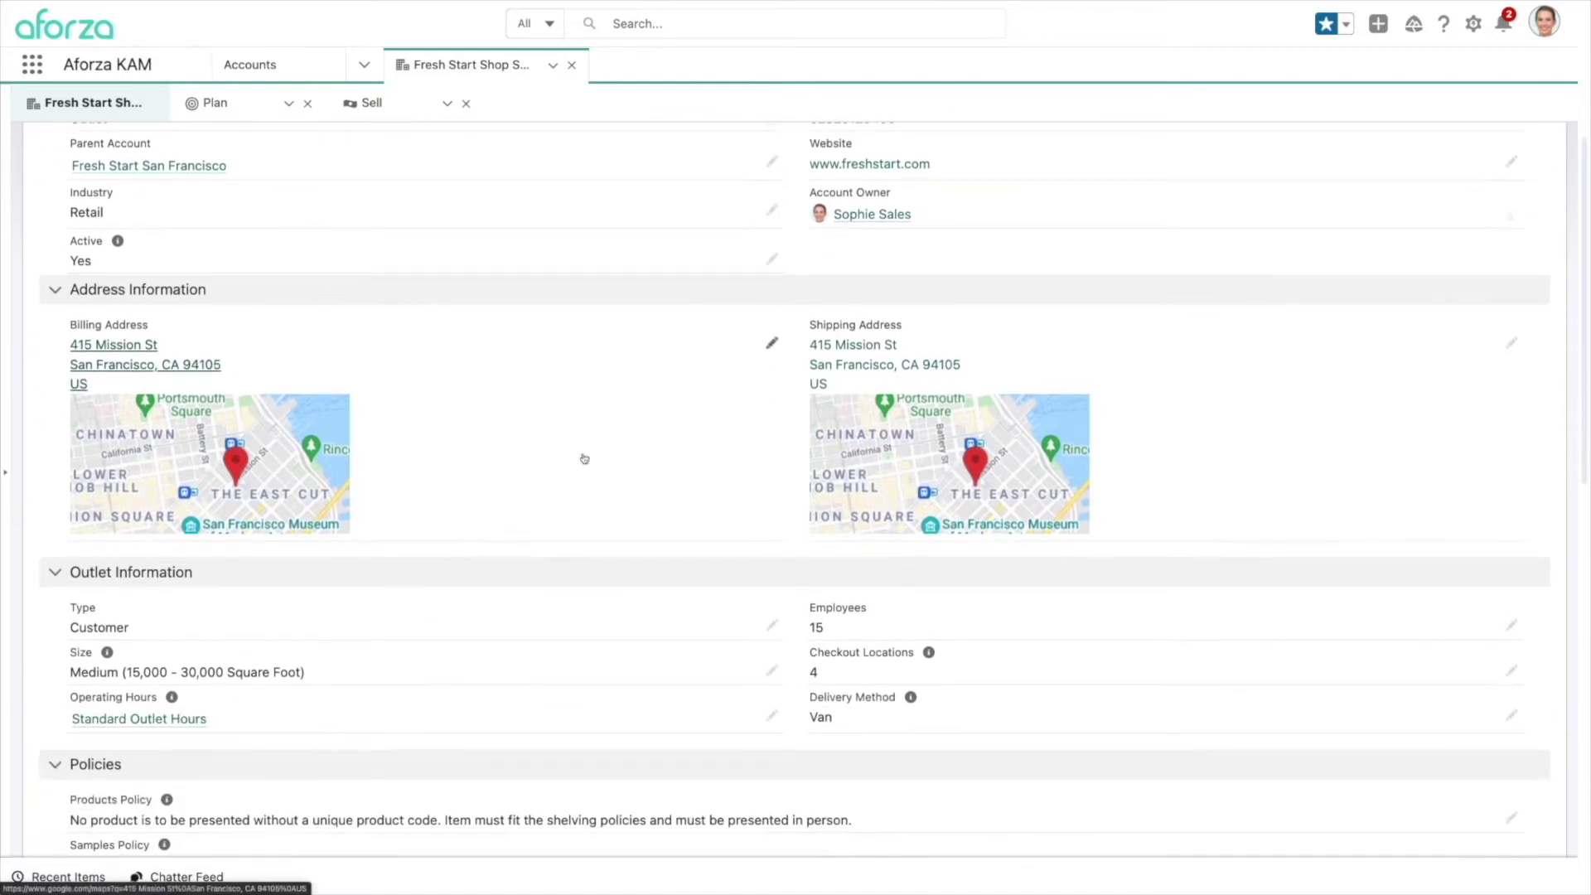
pyautogui.scroll(-2, 583, 459)
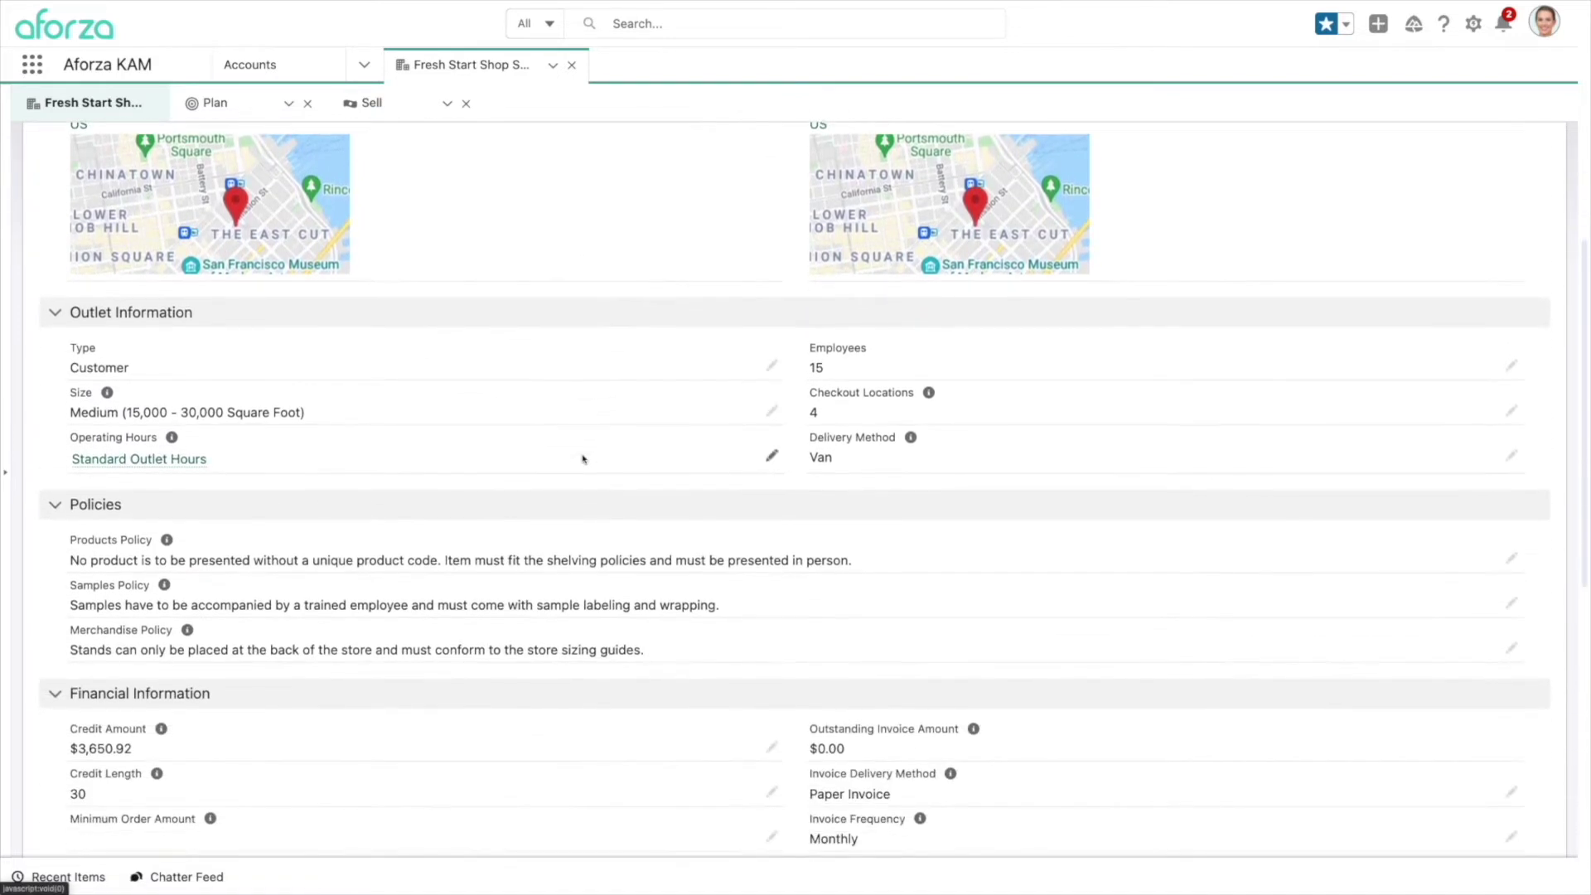
pyautogui.scroll(10, 583, 459)
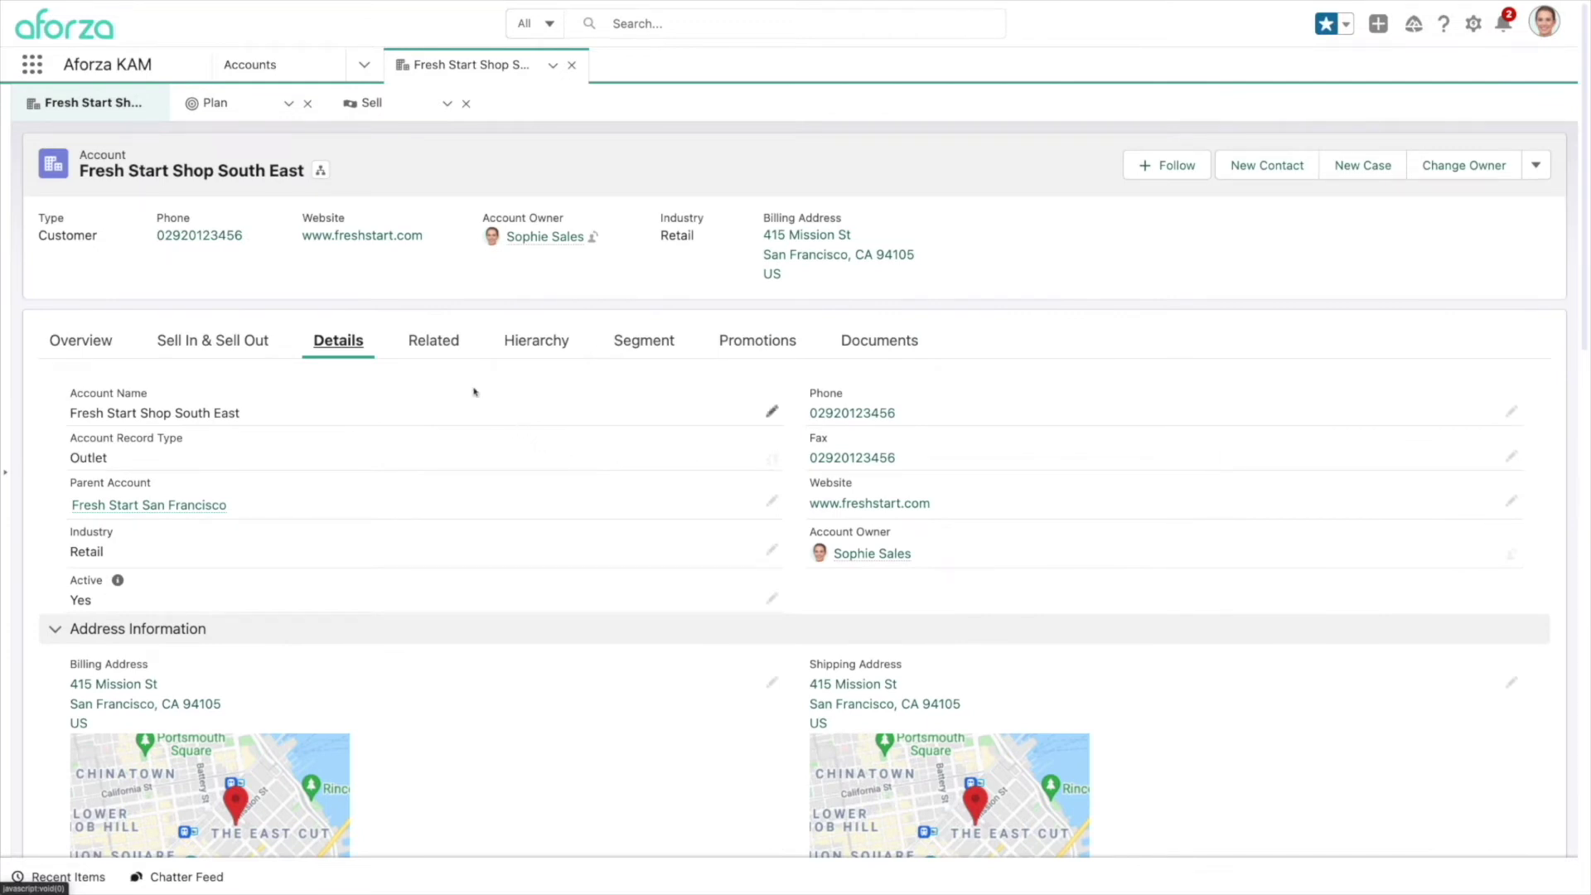
pyautogui.click(446, 353)
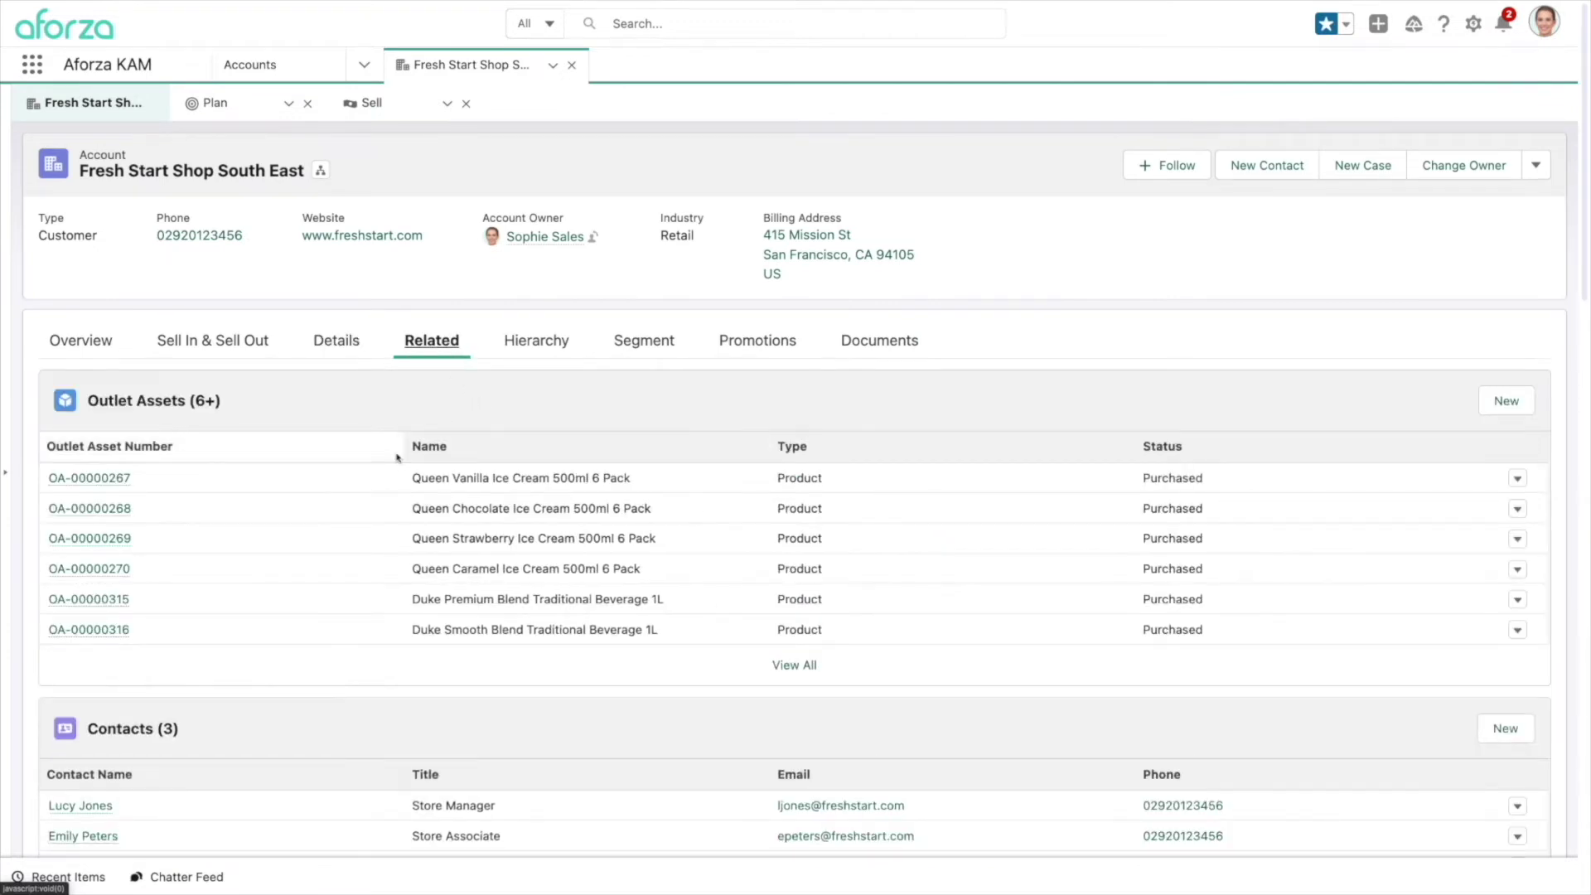
pyautogui.scroll(-2, 390, 530)
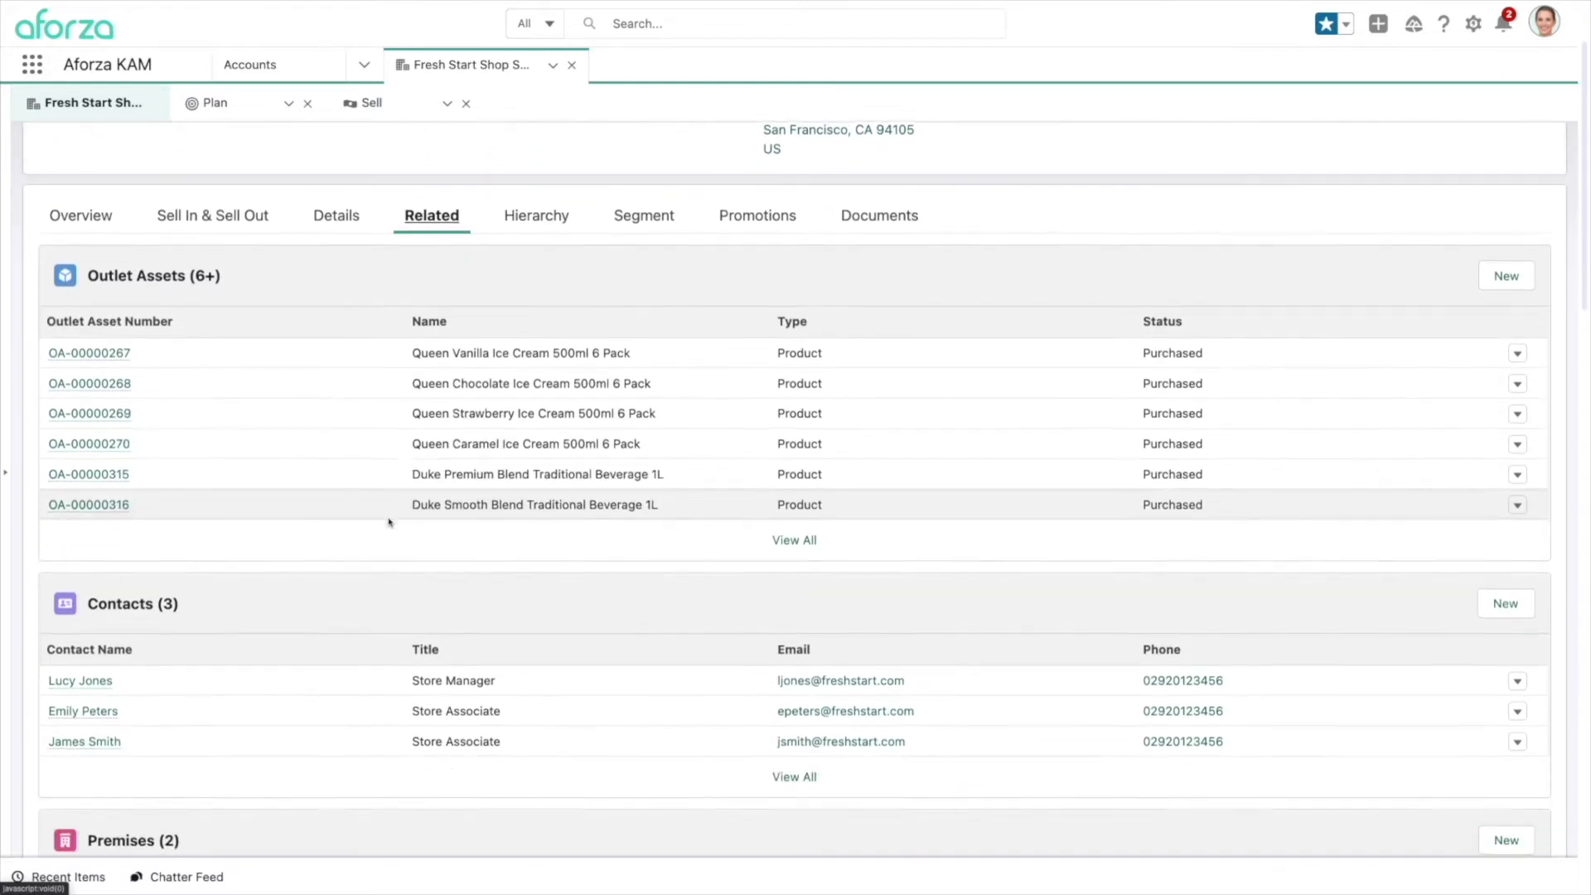
pyautogui.scroll(-4, 387, 525)
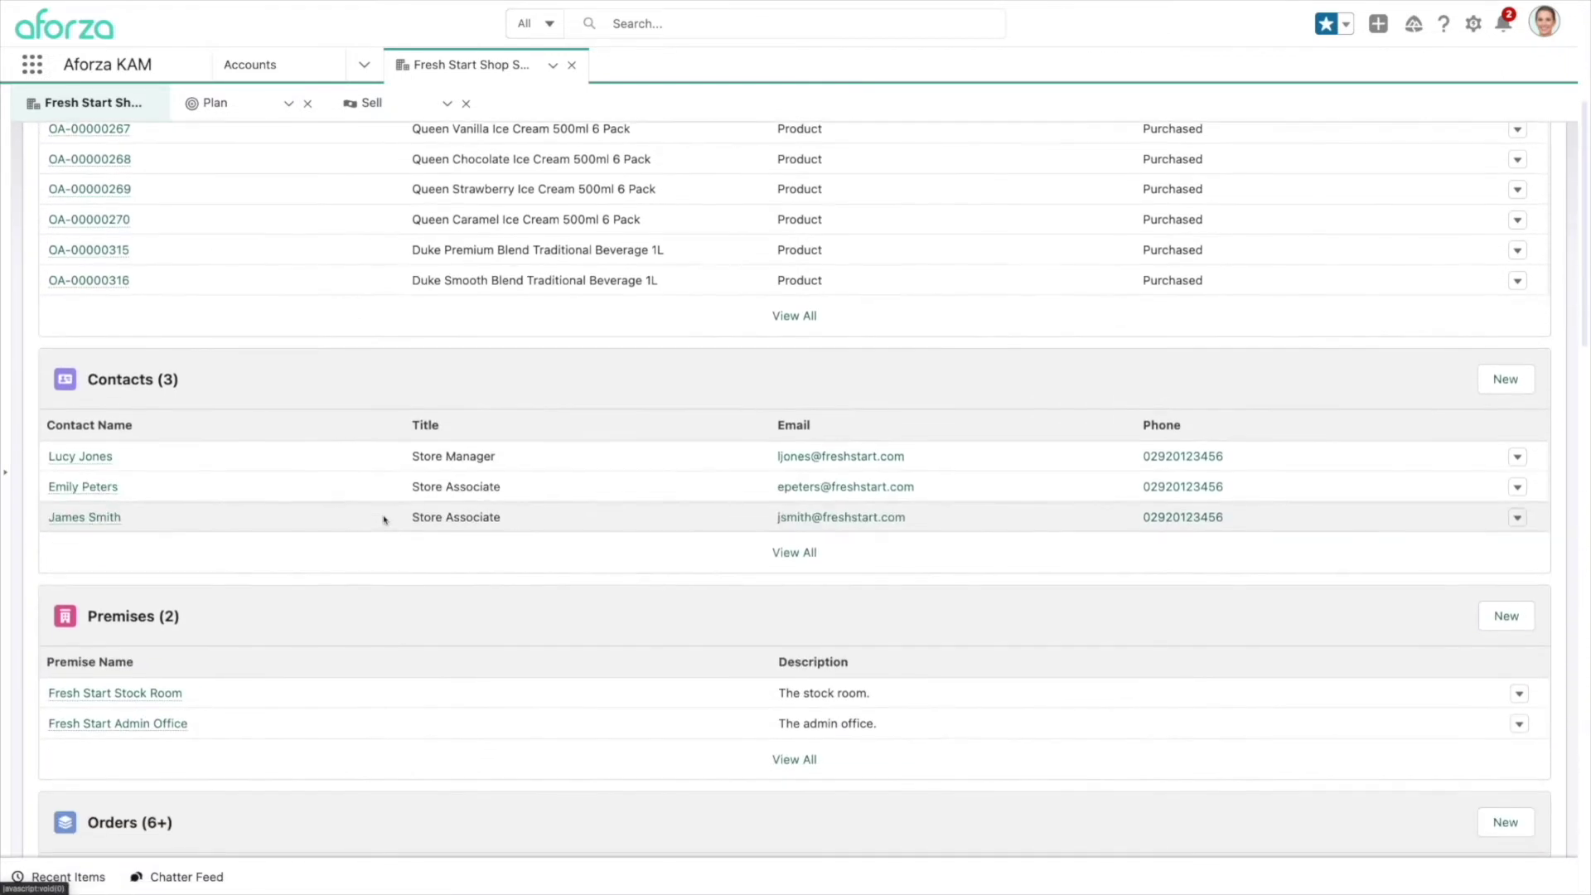
pyautogui.scroll(-3, 384, 519)
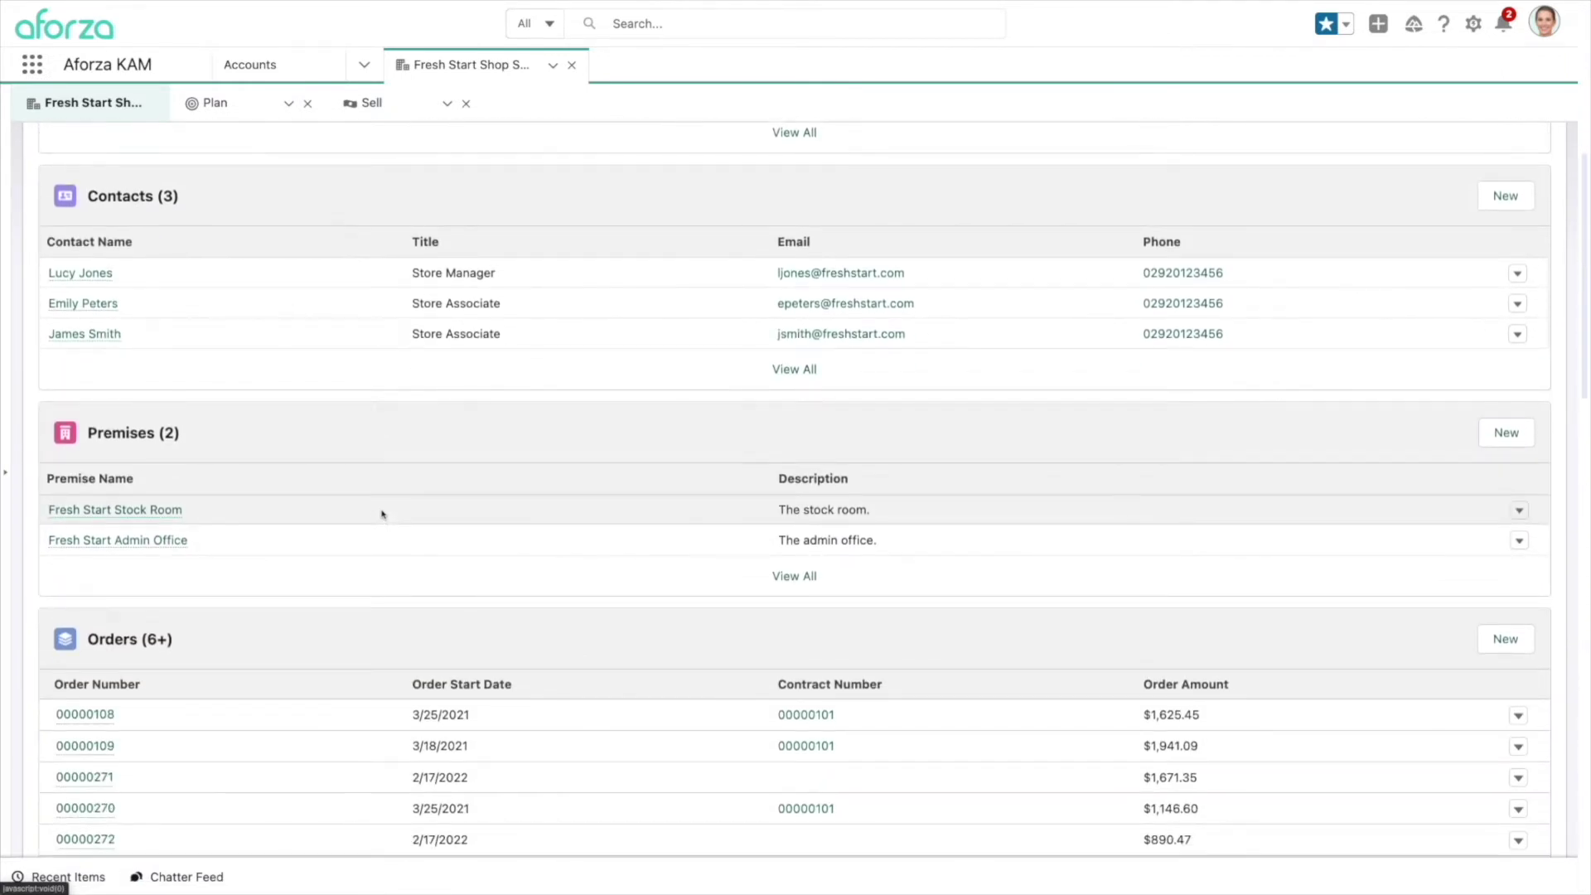
pyautogui.scroll(-4, 364, 528)
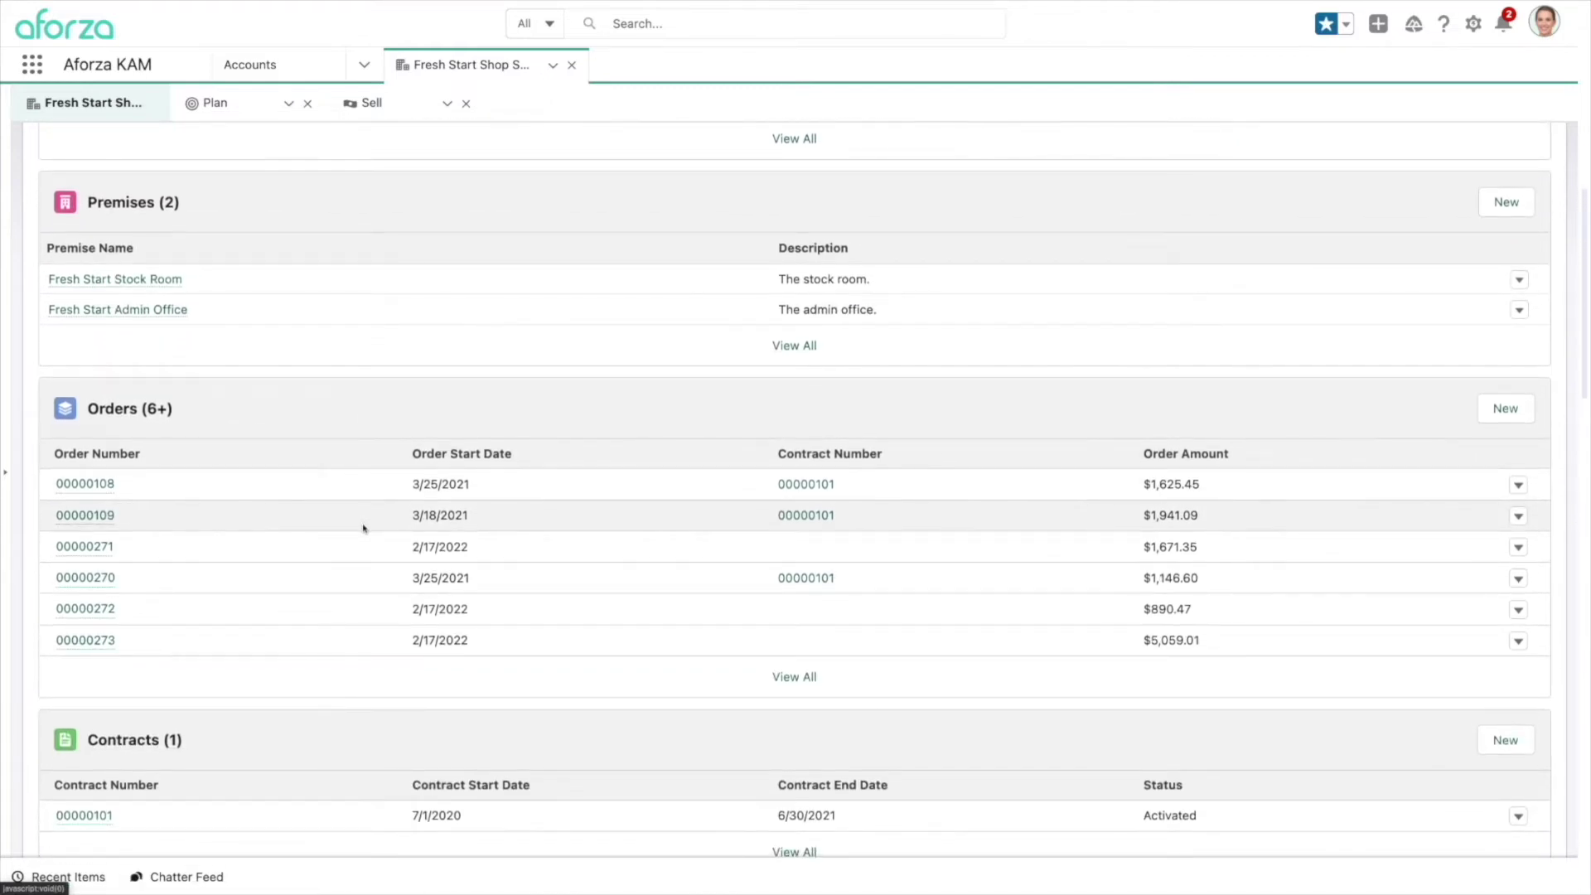
pyautogui.scroll(-4, 363, 528)
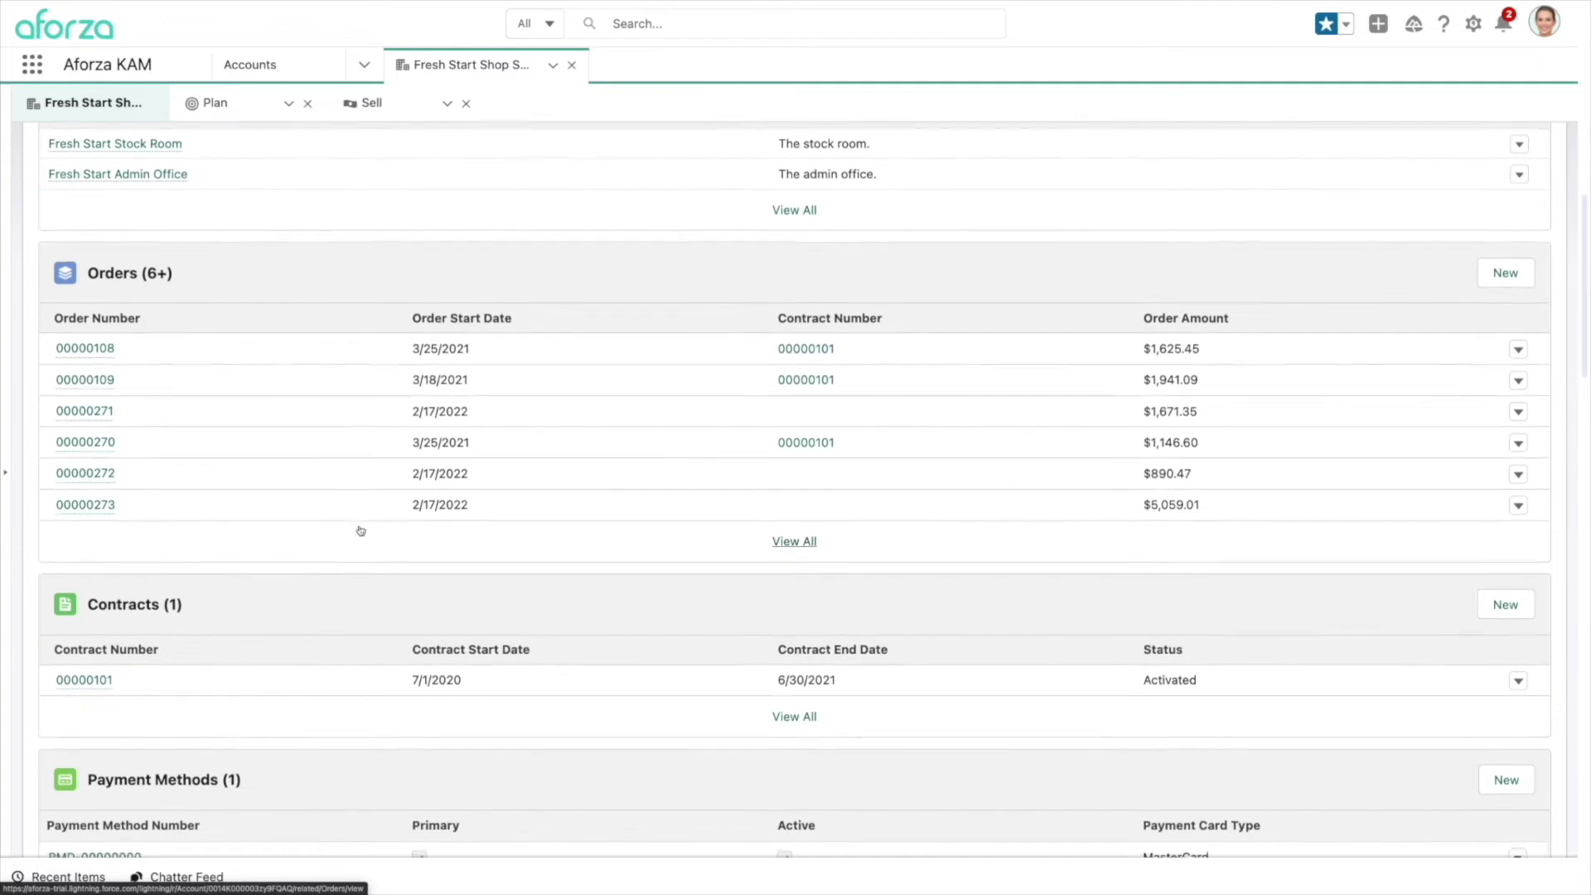
pyautogui.scroll(-8, 359, 530)
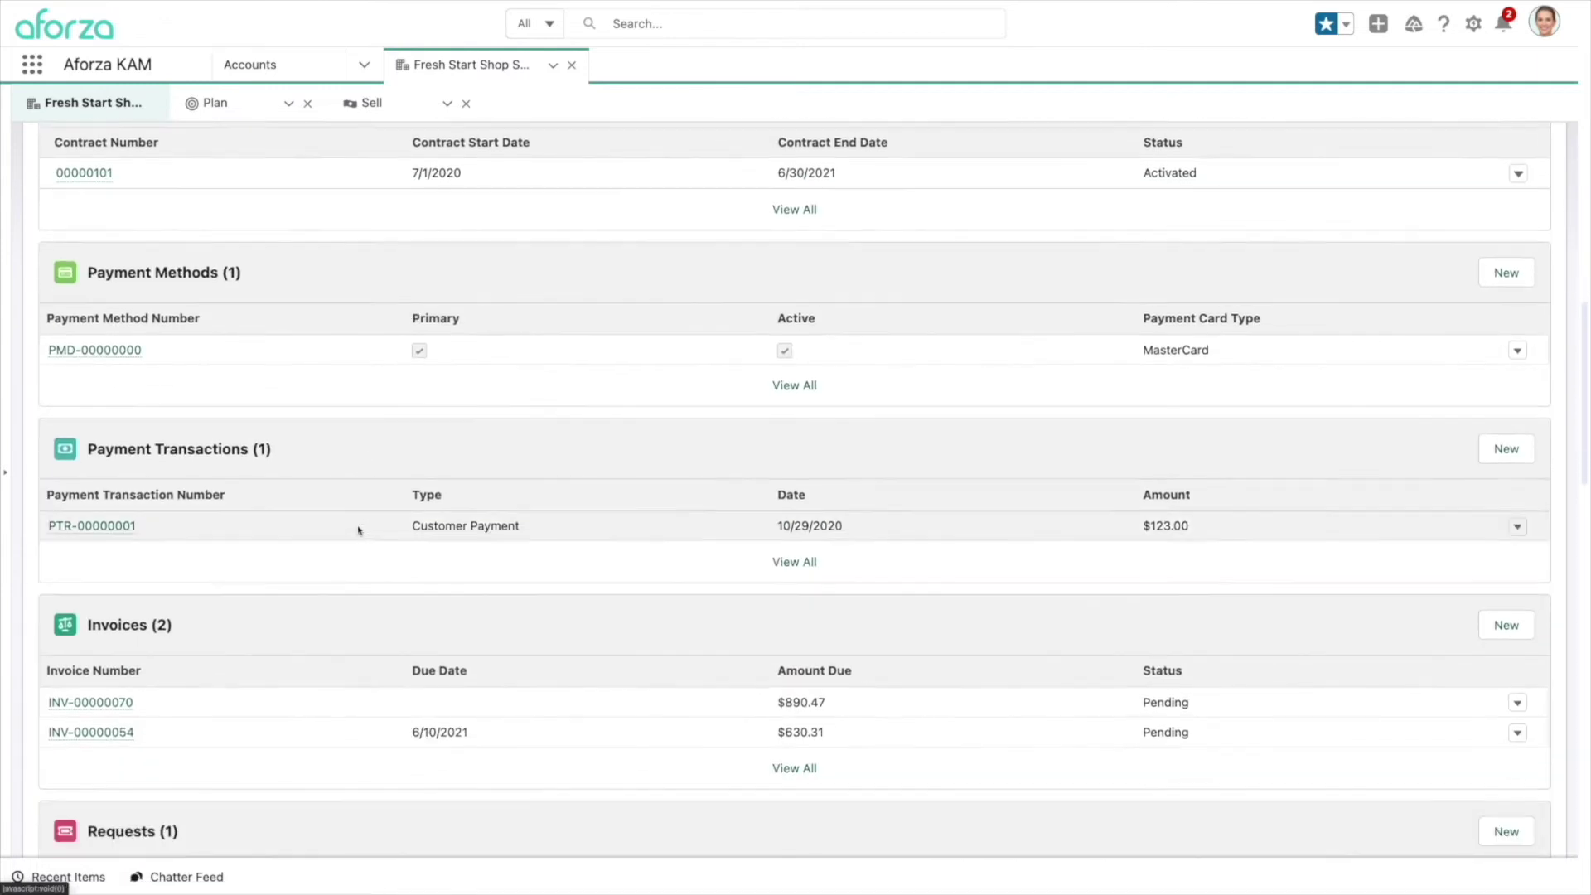
pyautogui.scroll(8, 356, 535)
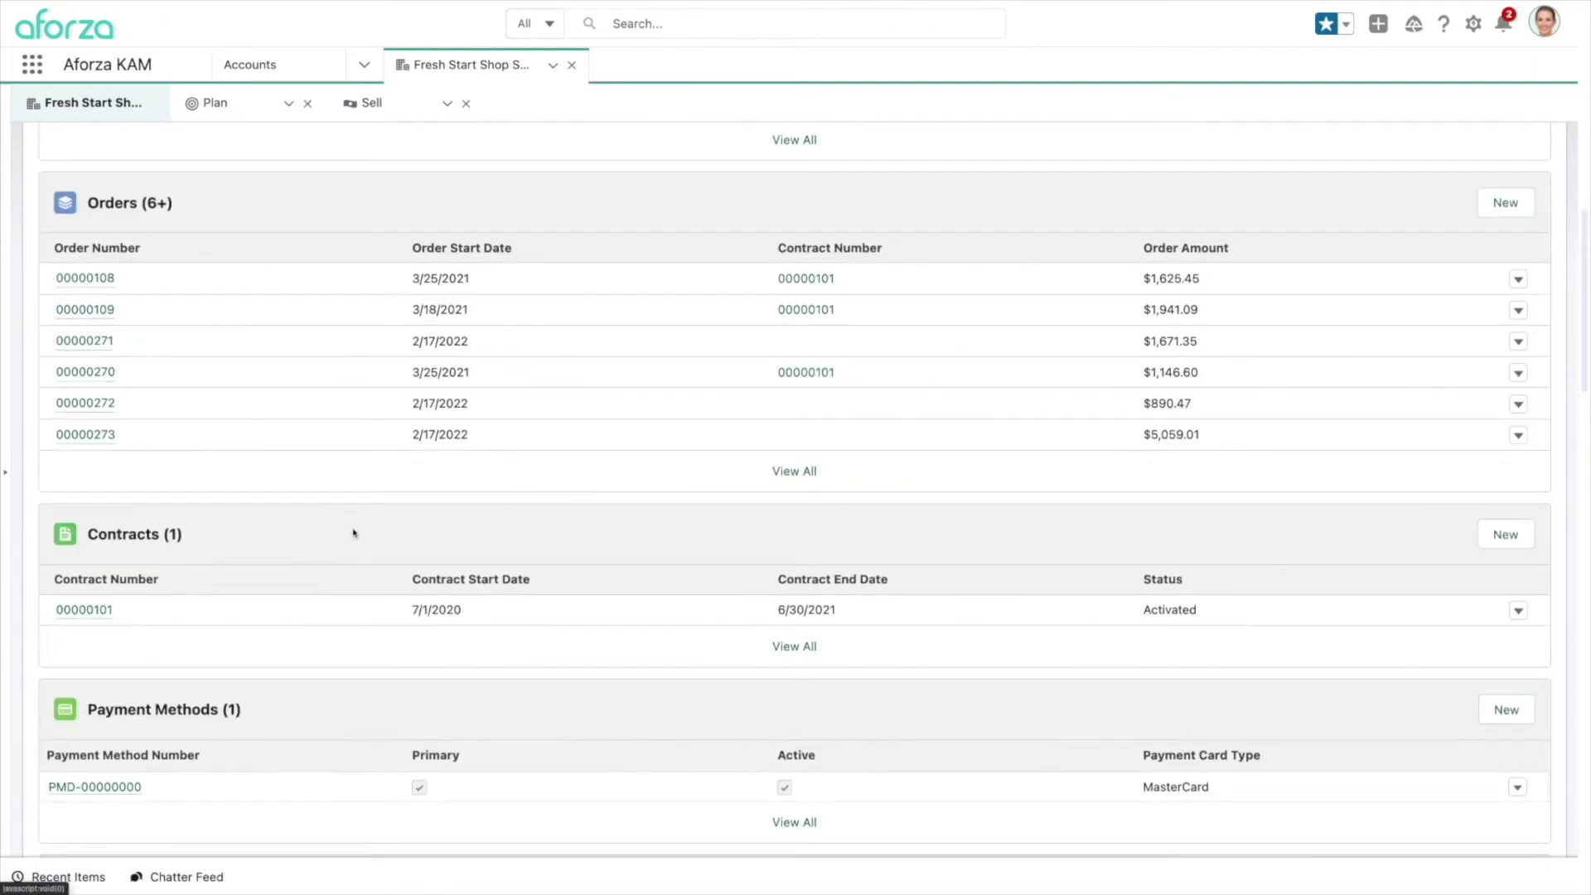
pyautogui.scroll(6, 354, 532)
pyautogui.scroll(6, 354, 532)
pyautogui.scroll(5, 354, 531)
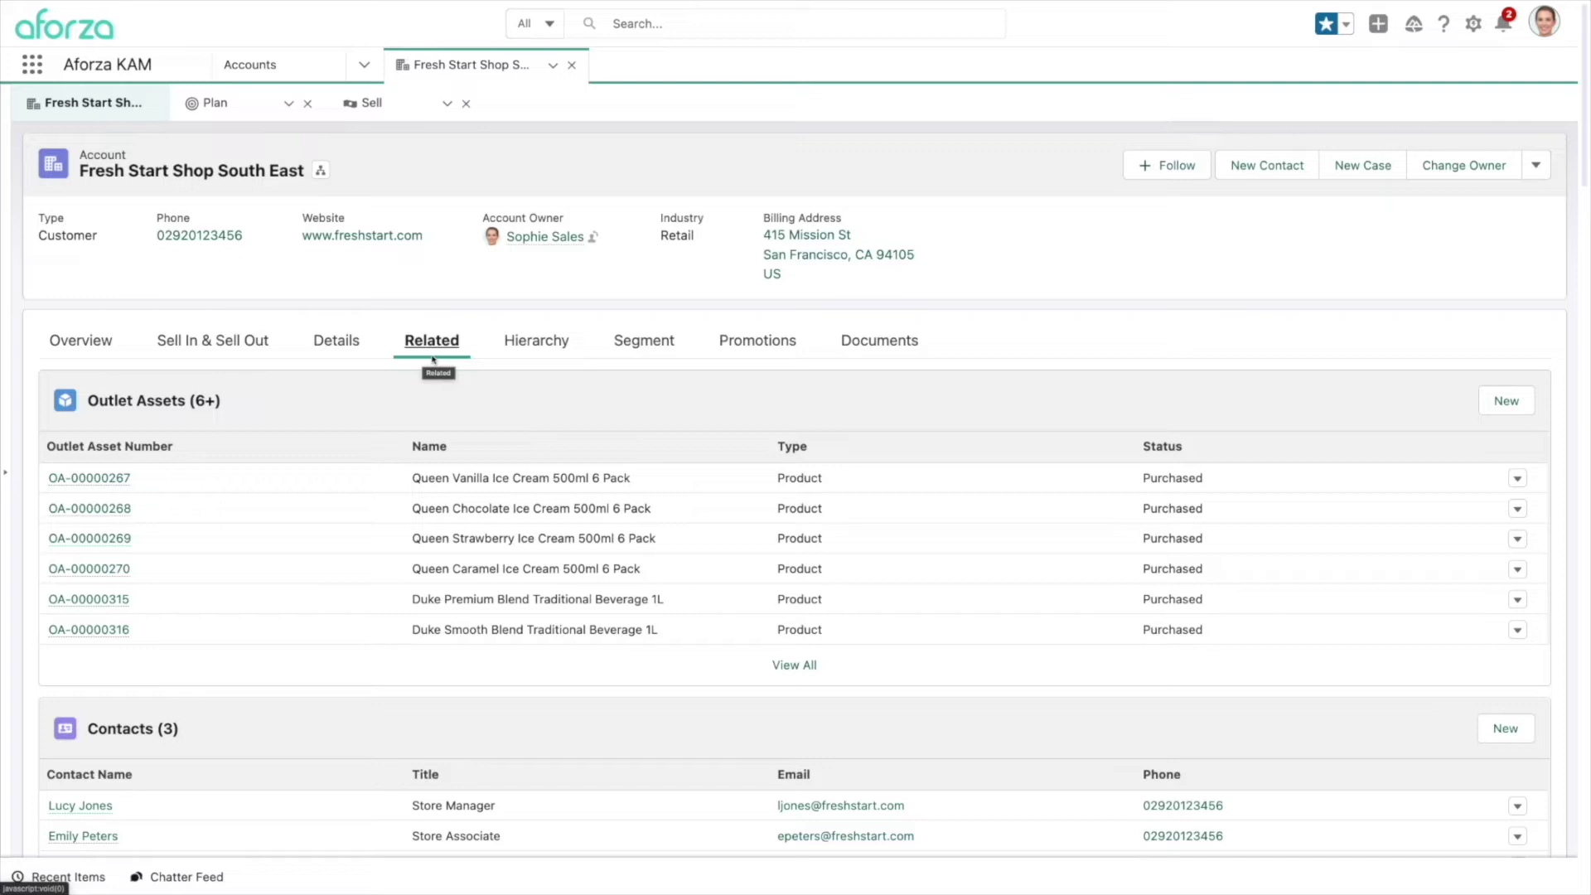
# - Display the Hierarchy tab tracing Fresh Start Group through Fresh Start San Francisco to four outlets
pyautogui.click(537, 344)
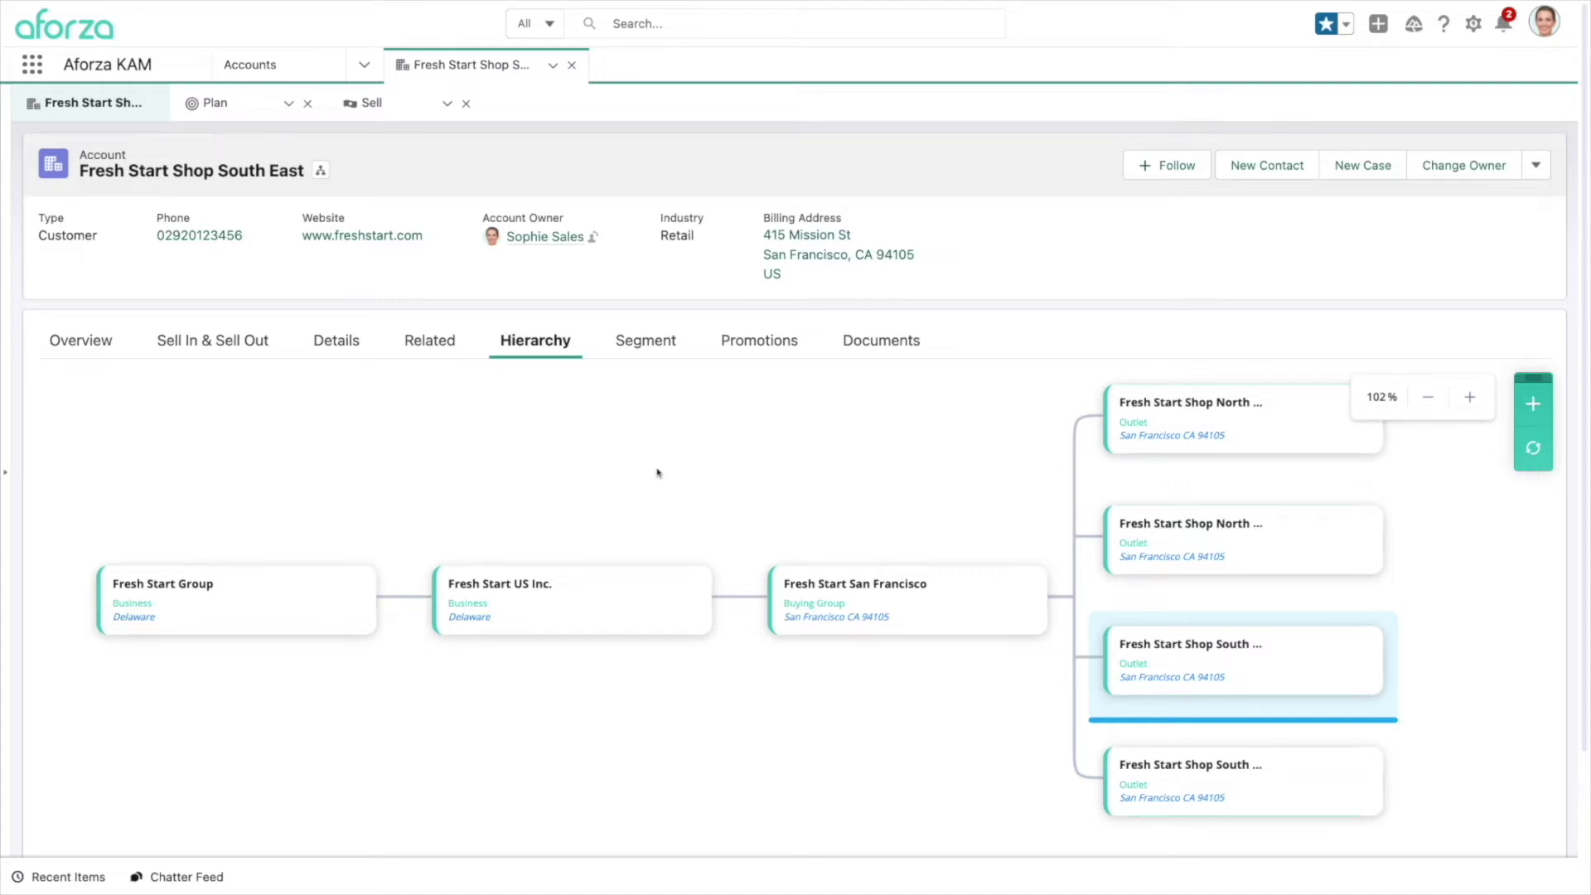
# - Open the Segment tab and review its compliance and relationship attributes, including the Supermarket outlet type
pyautogui.click(645, 342)
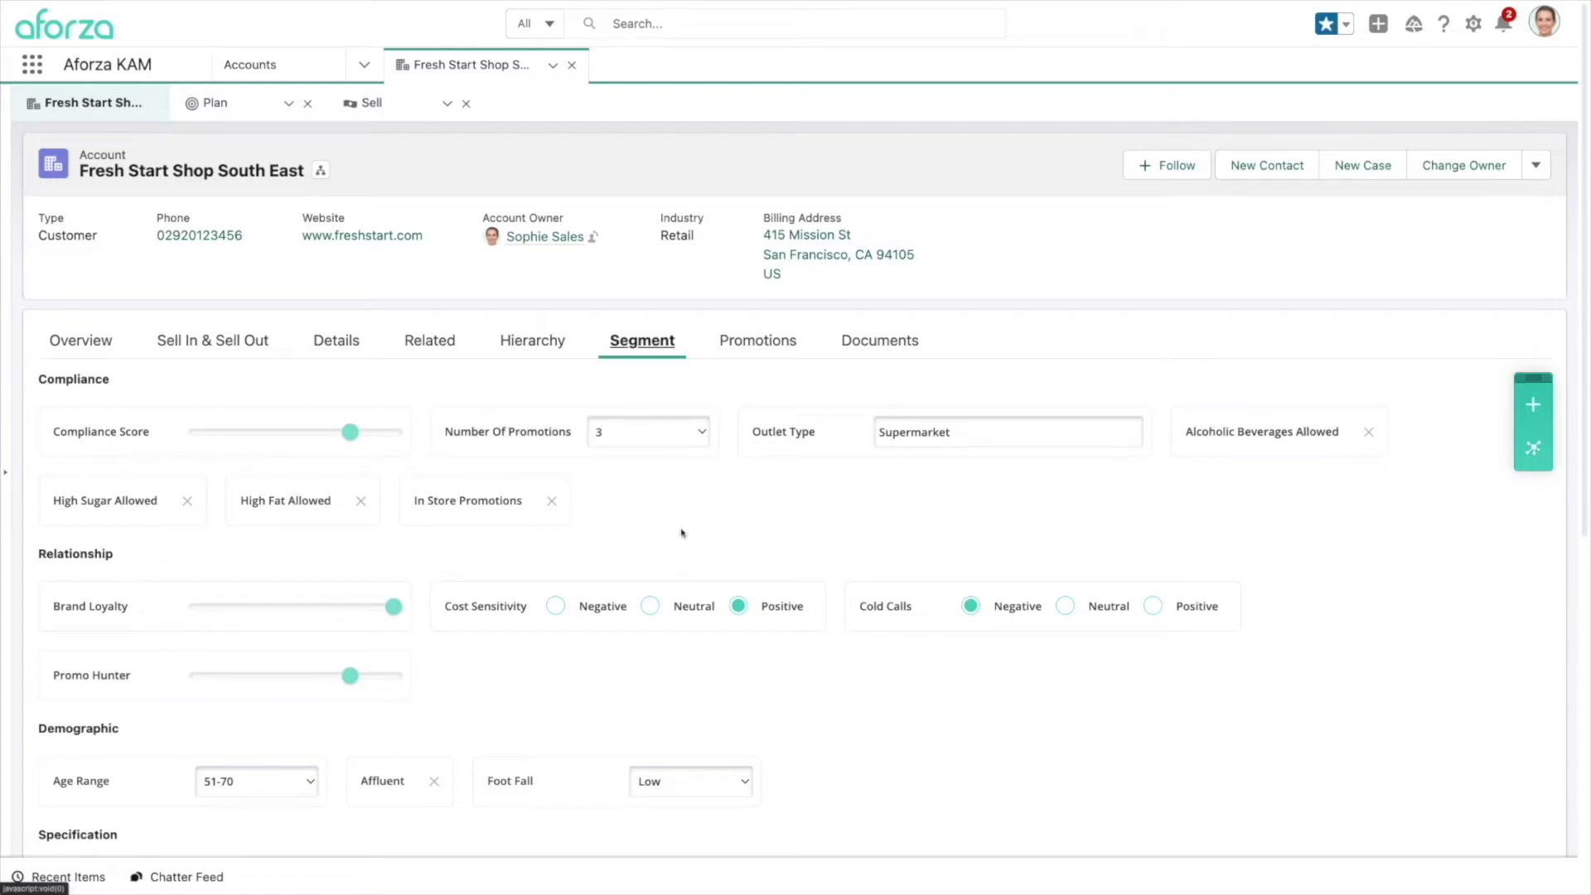
pyautogui.scroll(-1, 654, 471)
pyautogui.scroll(-1, 654, 471)
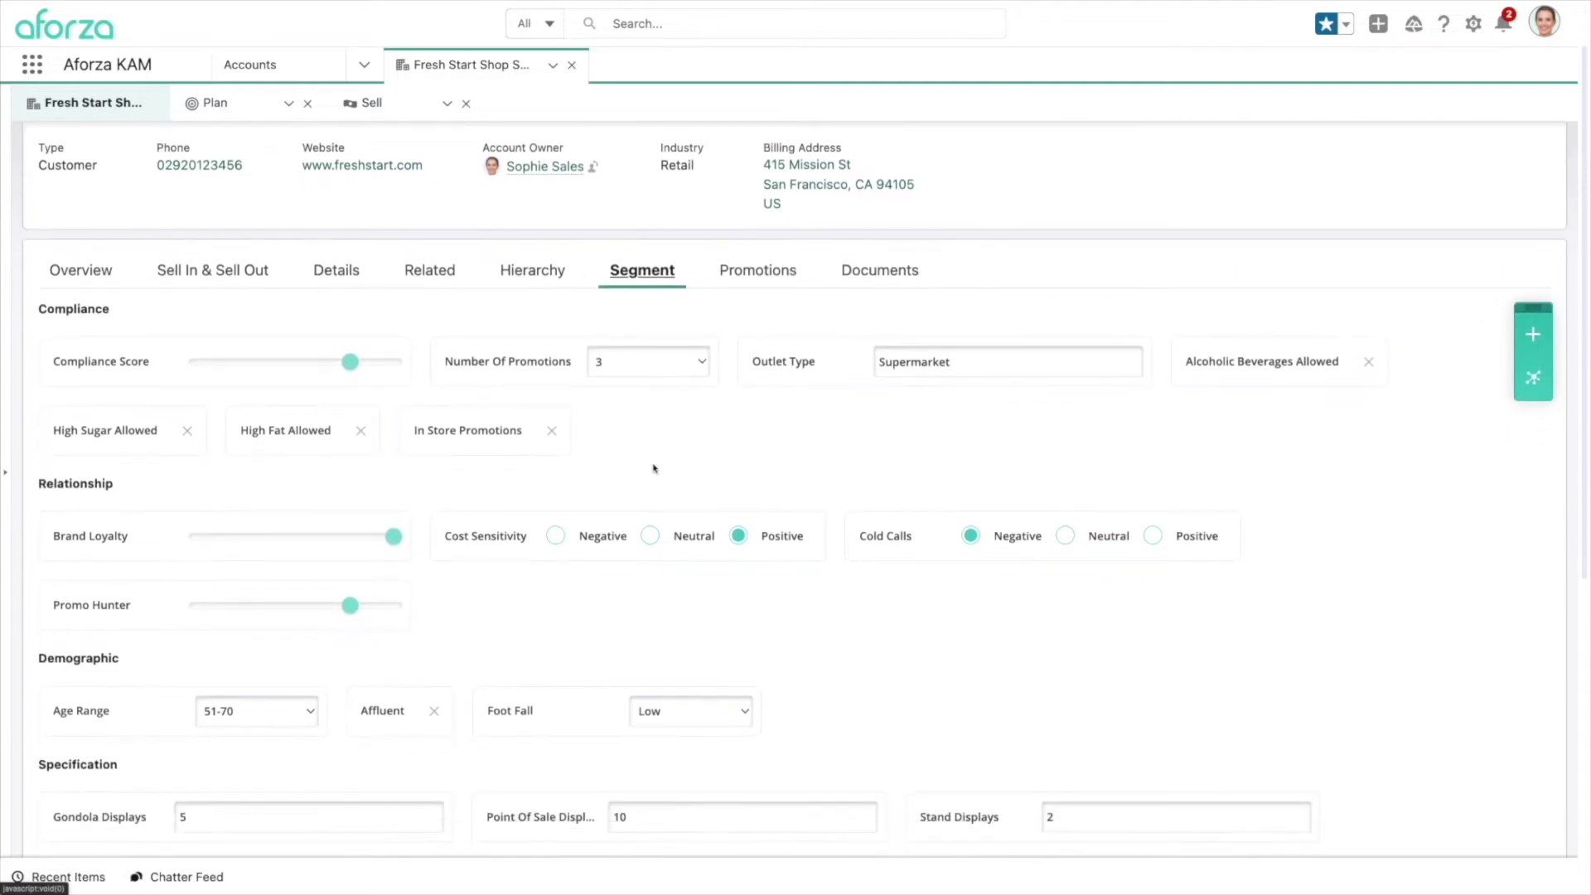
pyautogui.scroll(-1, 654, 469)
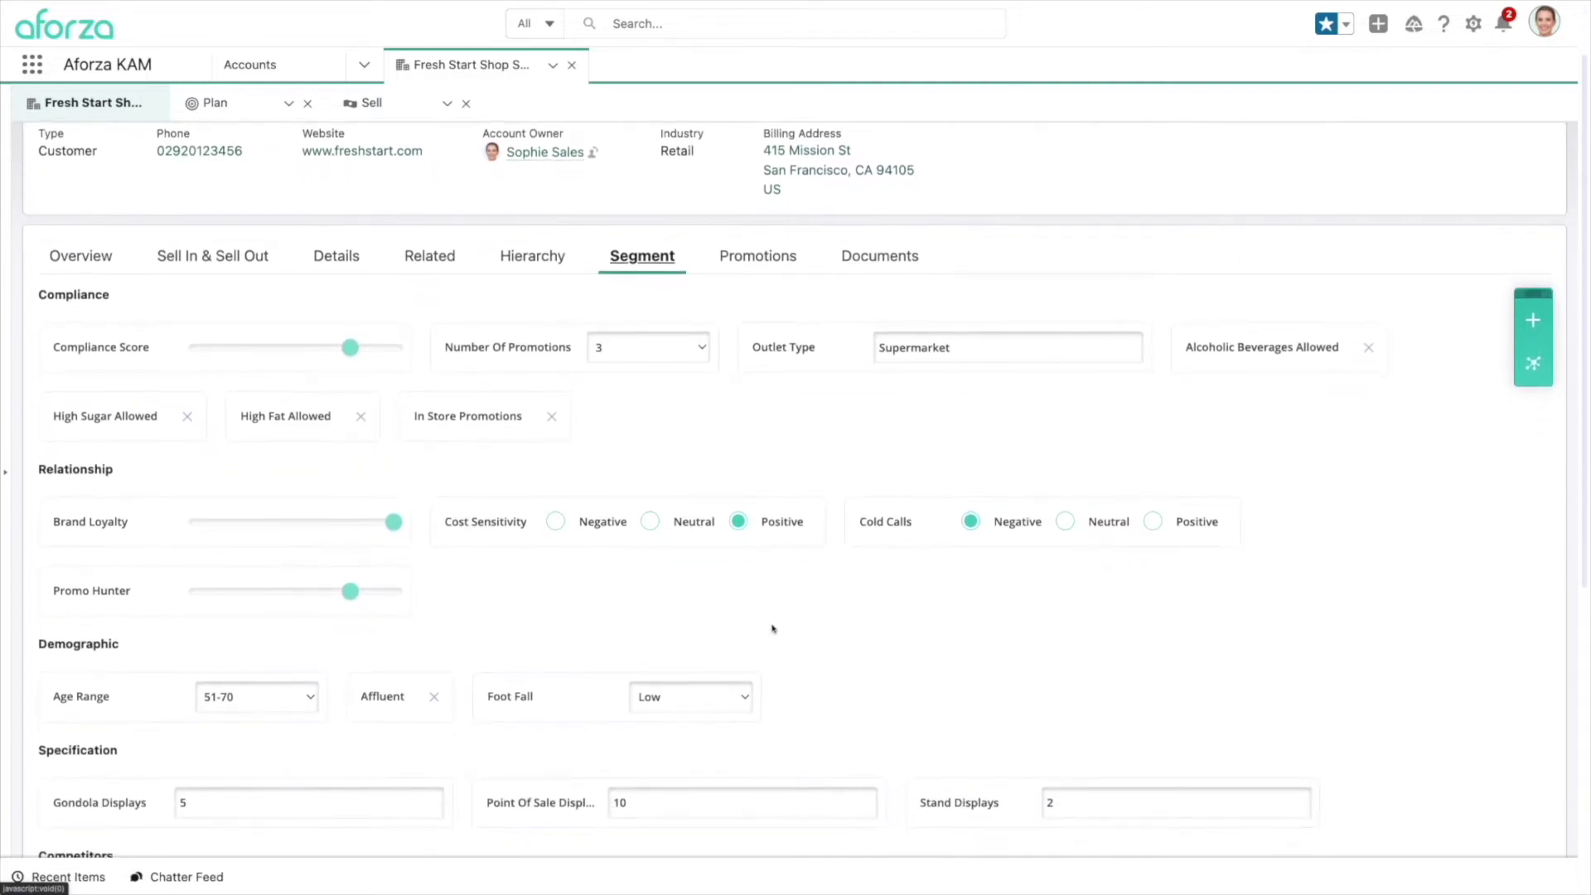
pyautogui.scroll(-1, 787, 623)
pyautogui.scroll(-2, 833, 623)
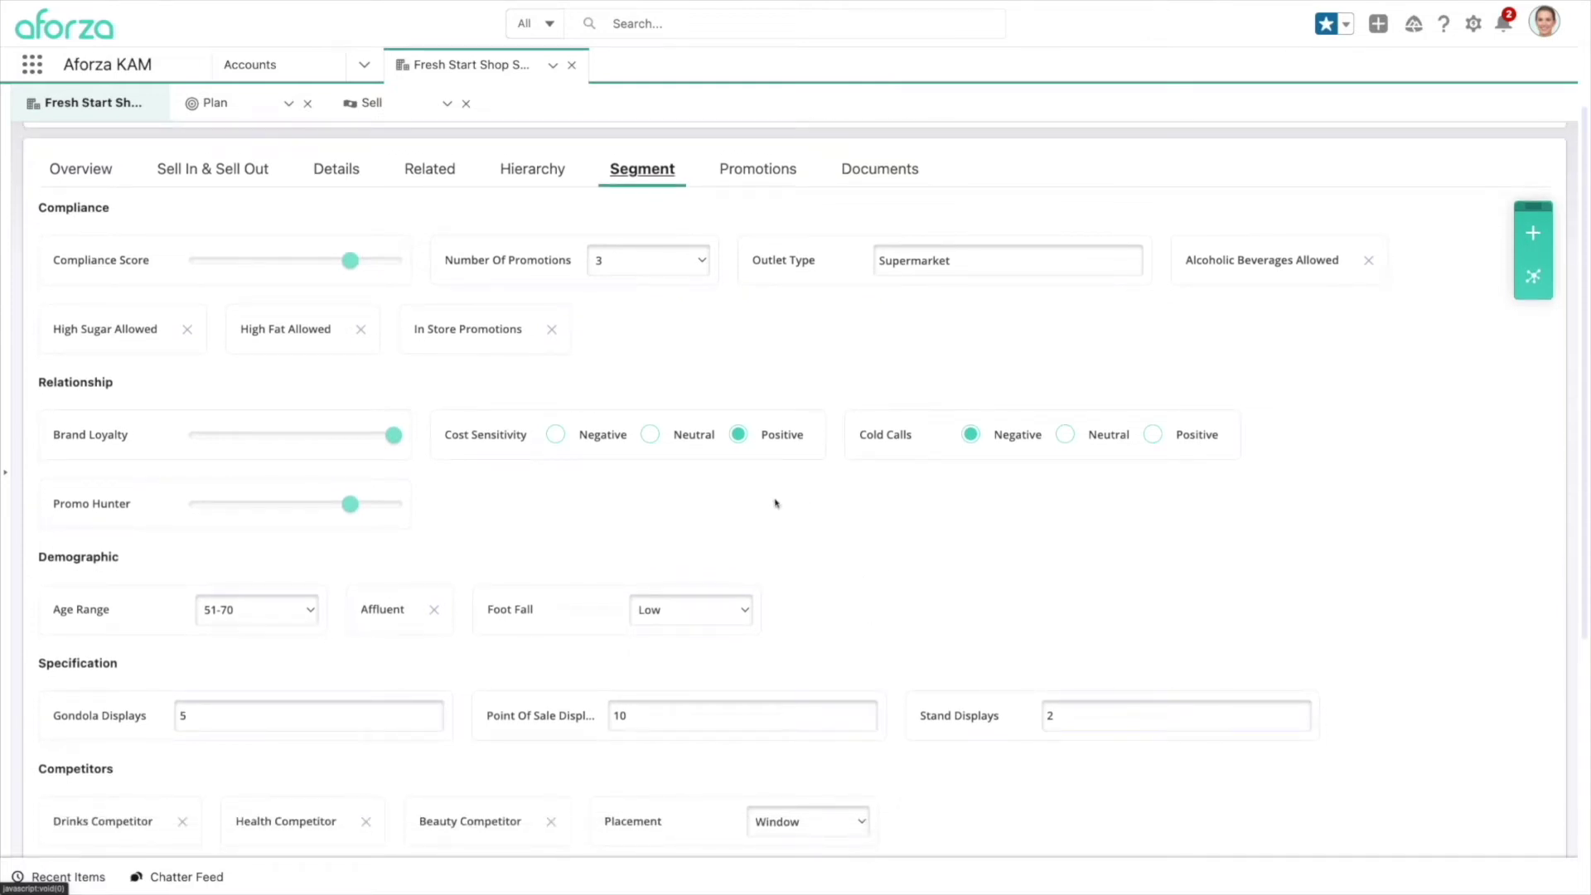
# - Review the demographic, competitor and geographical attributes, including the 51-70 age range and South West region
pyautogui.scroll(-1, 909, 596)
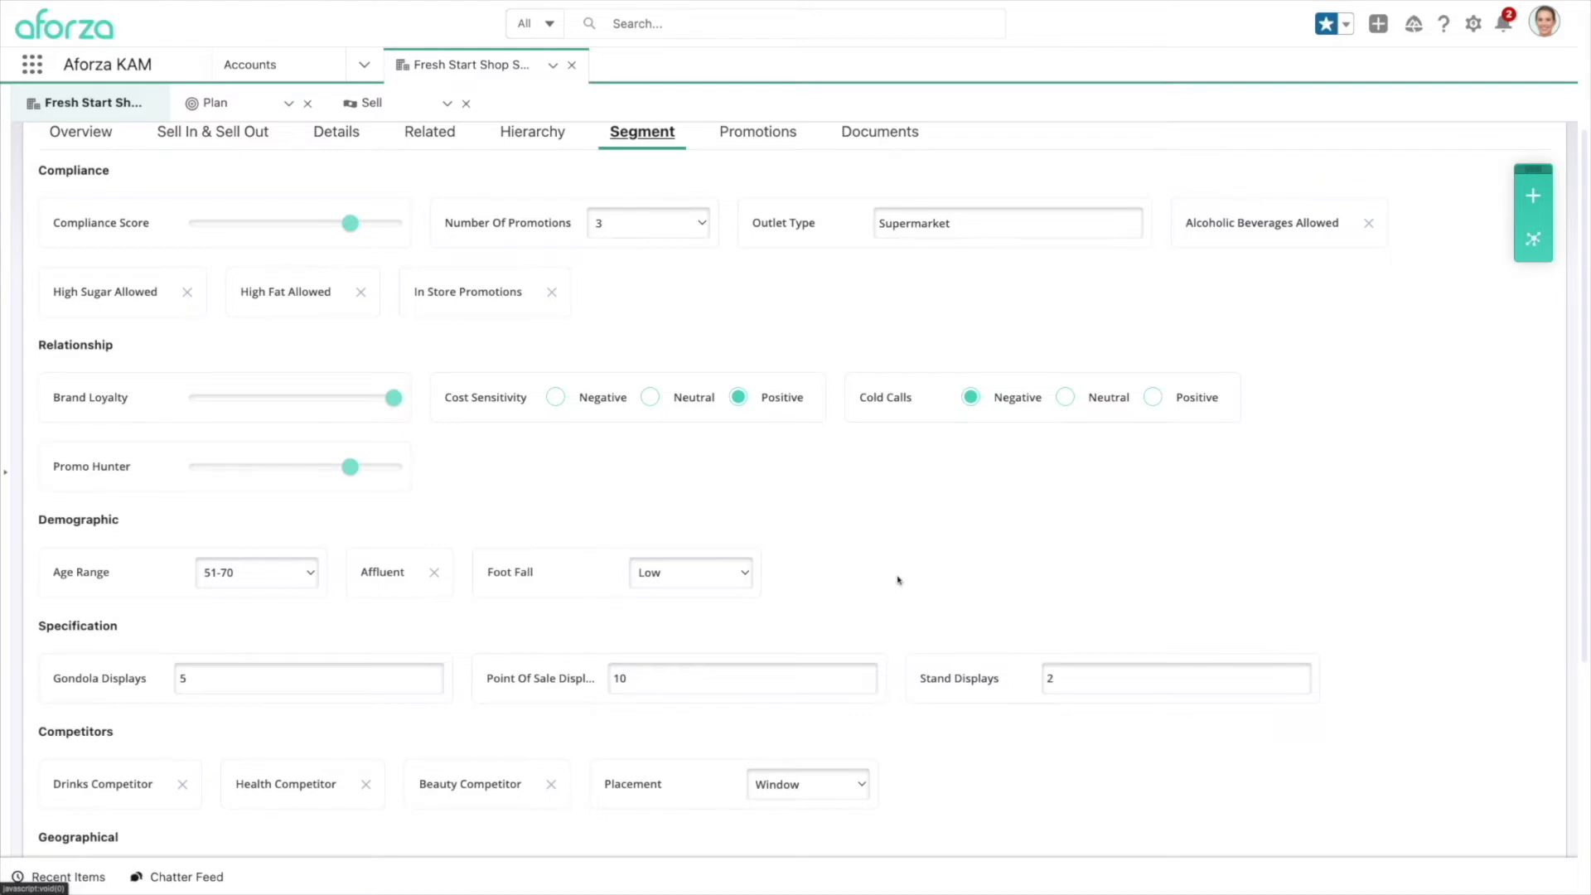
pyautogui.scroll(-3, 897, 580)
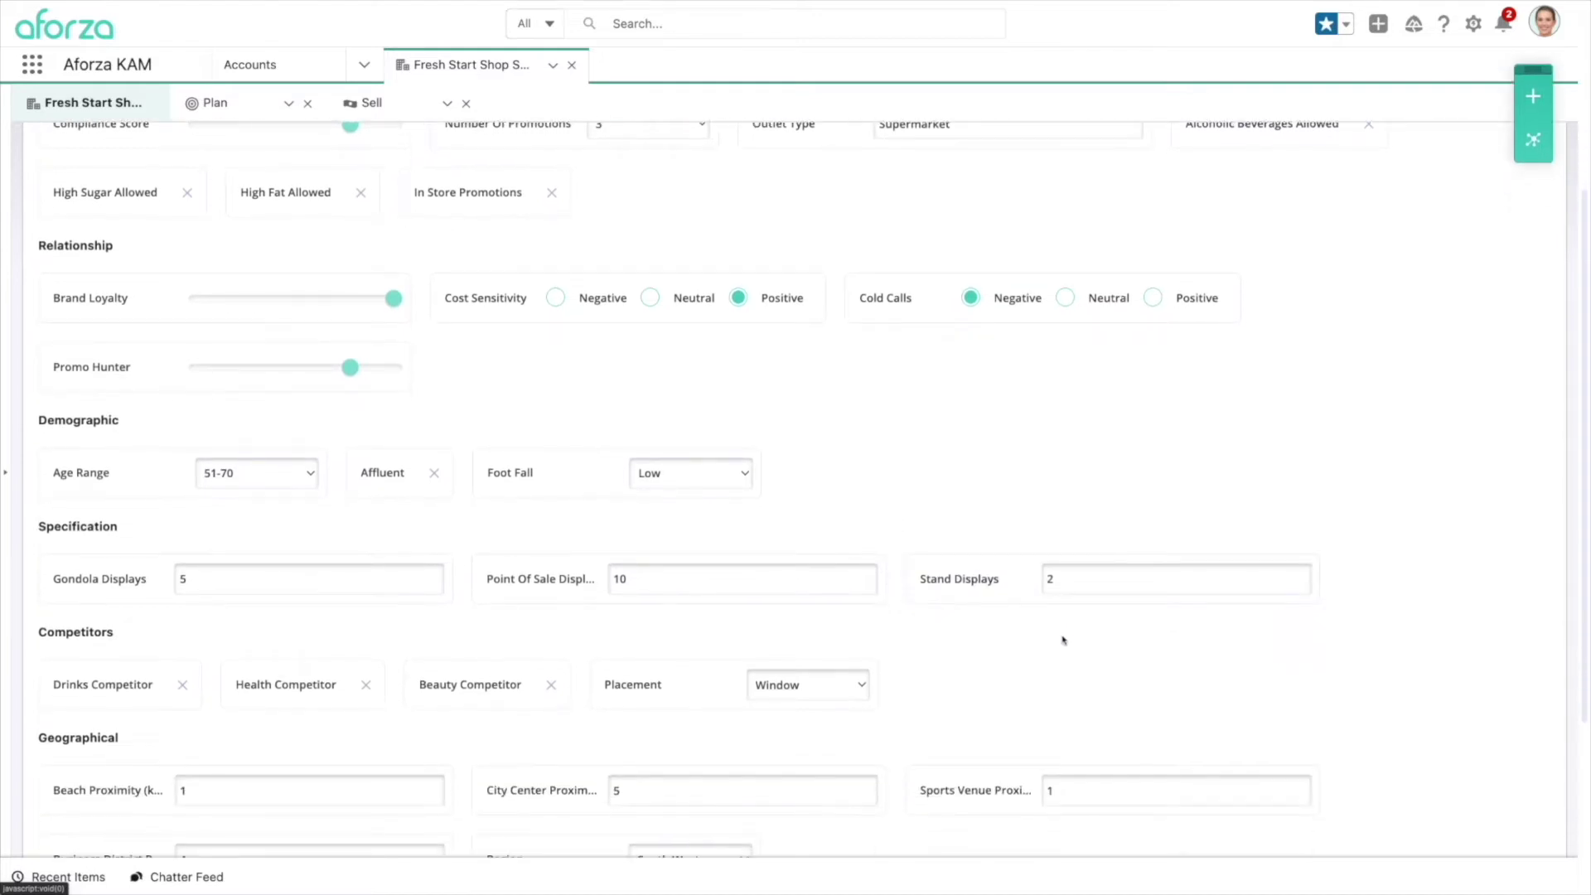
pyautogui.scroll(-1, 1063, 640)
pyautogui.scroll(-2, 1063, 641)
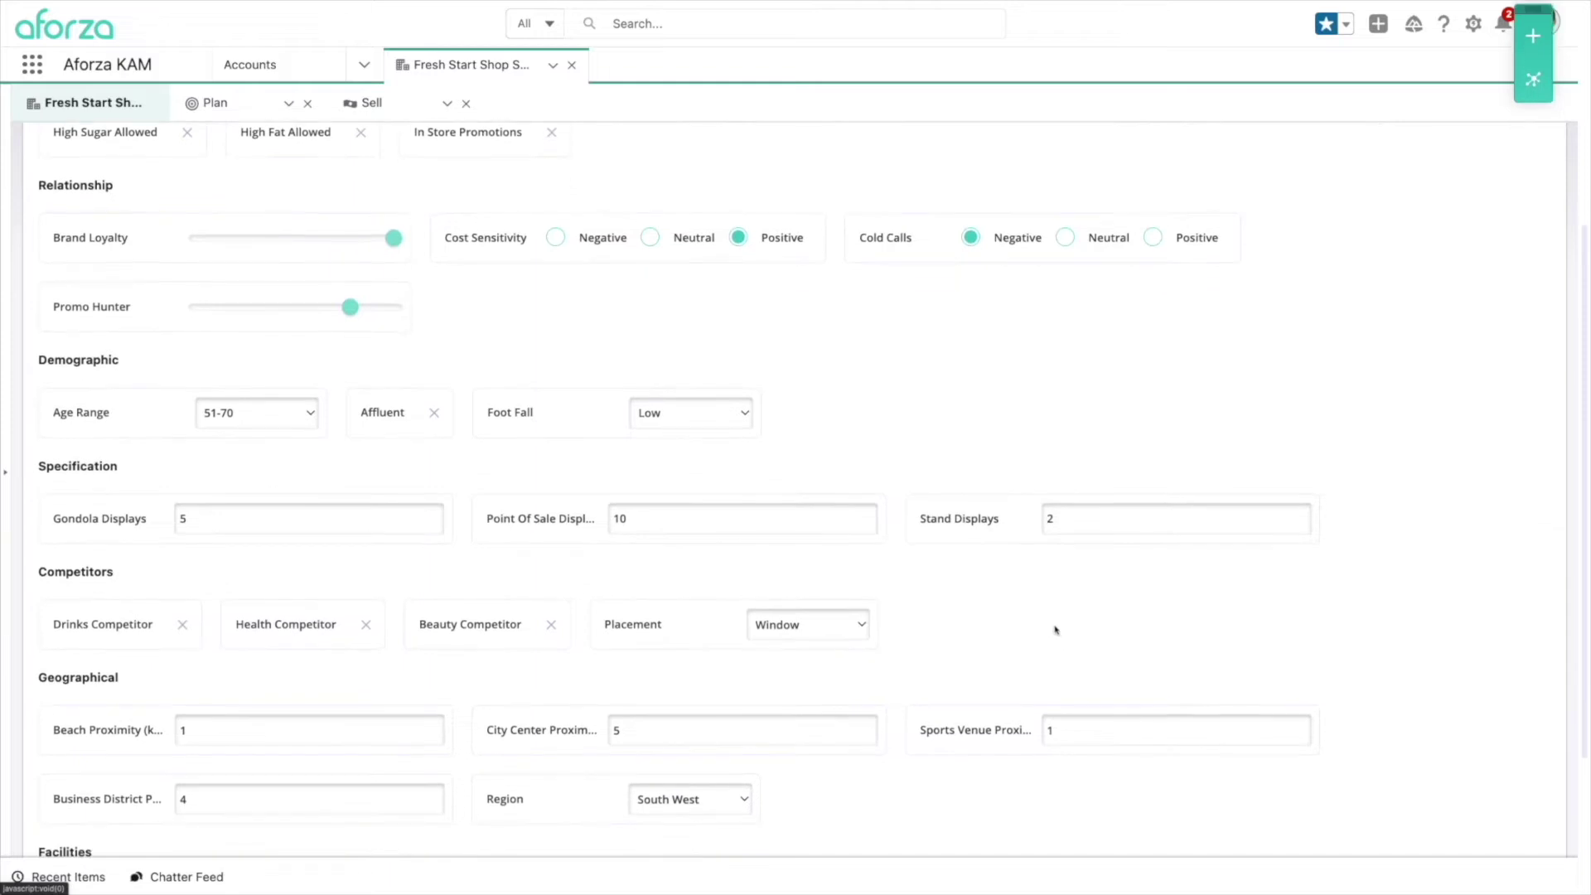
pyautogui.scroll(-2, 1044, 638)
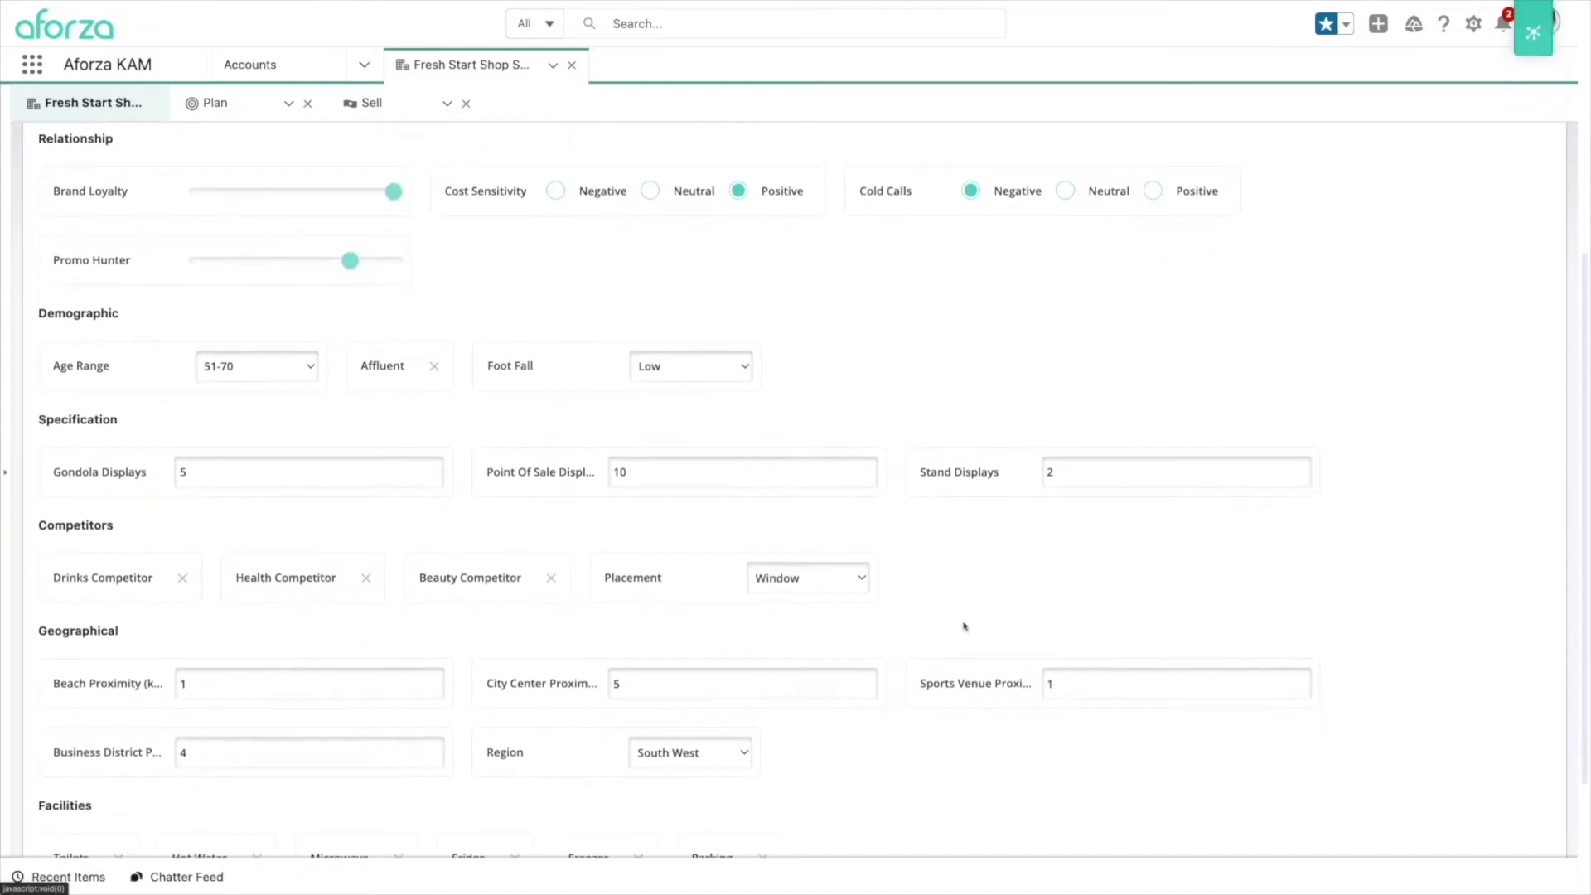
pyautogui.scroll(5, 966, 615)
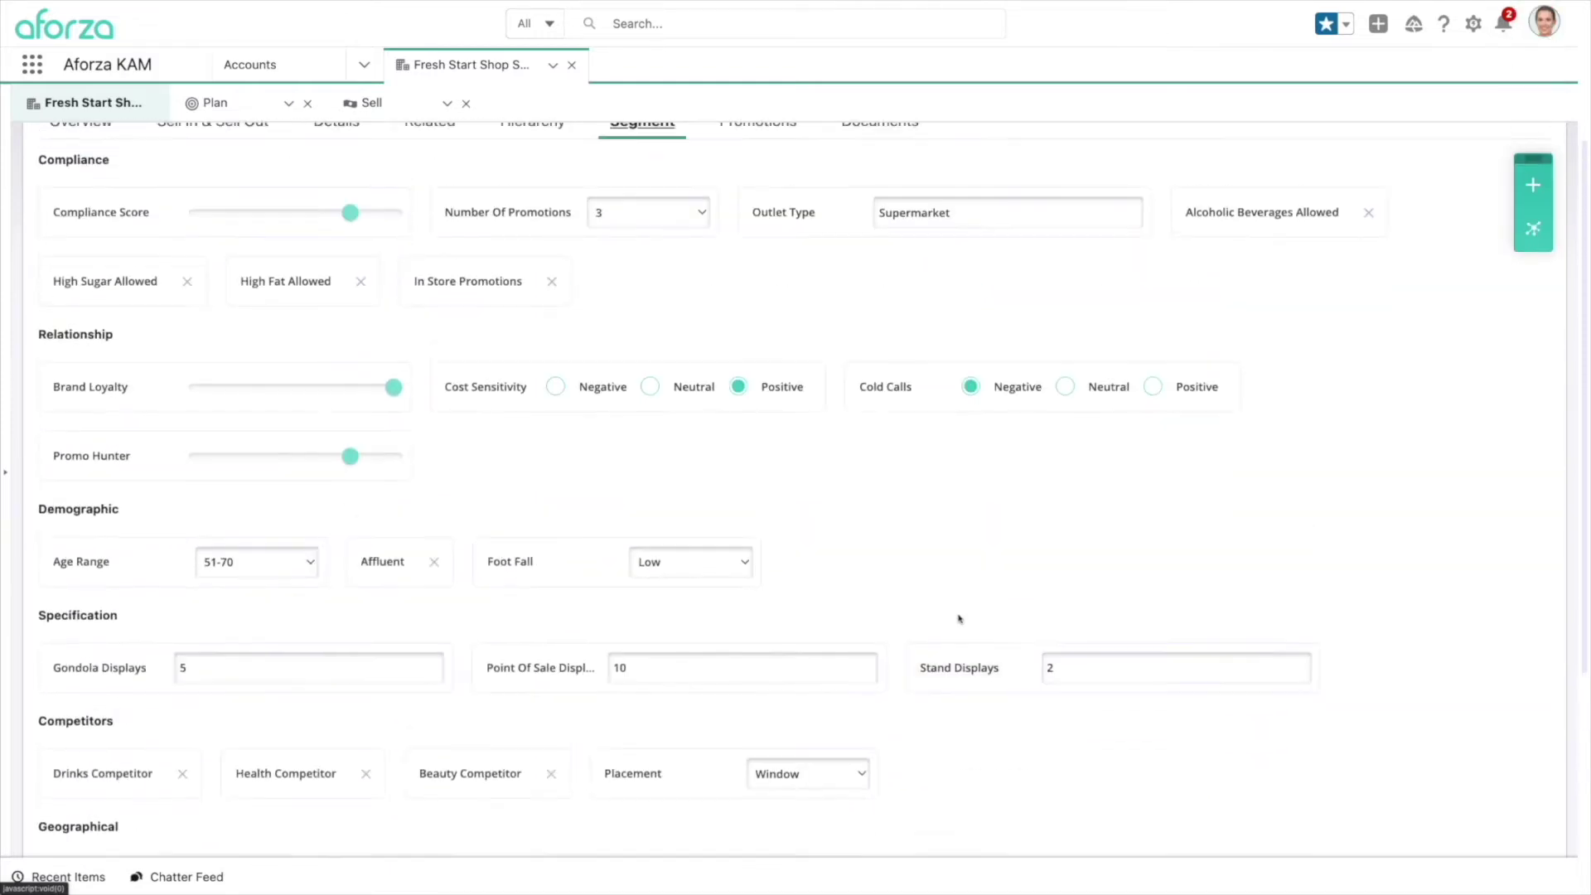